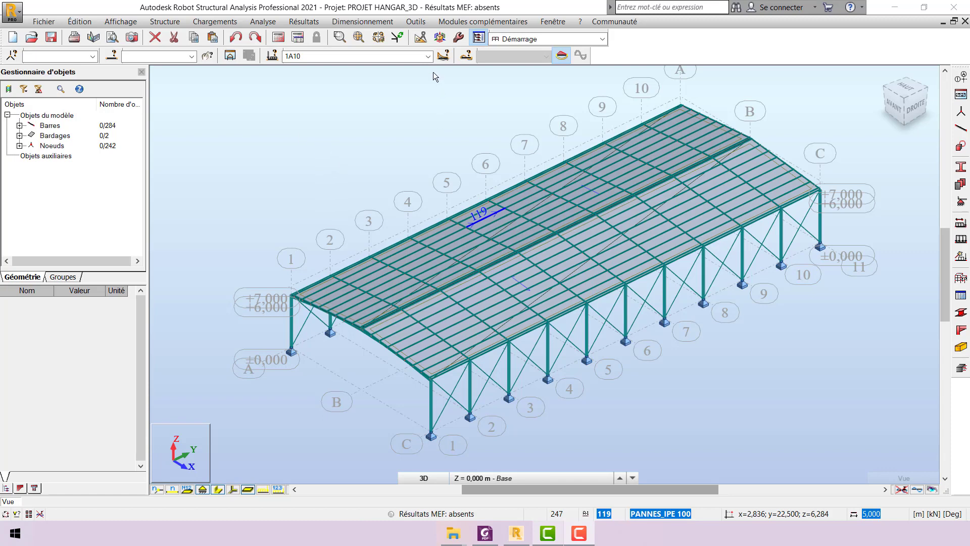
# - Make load case 1: G active and apply the -PZ self-weight to the entire structure
pyautogui.click(429, 57)
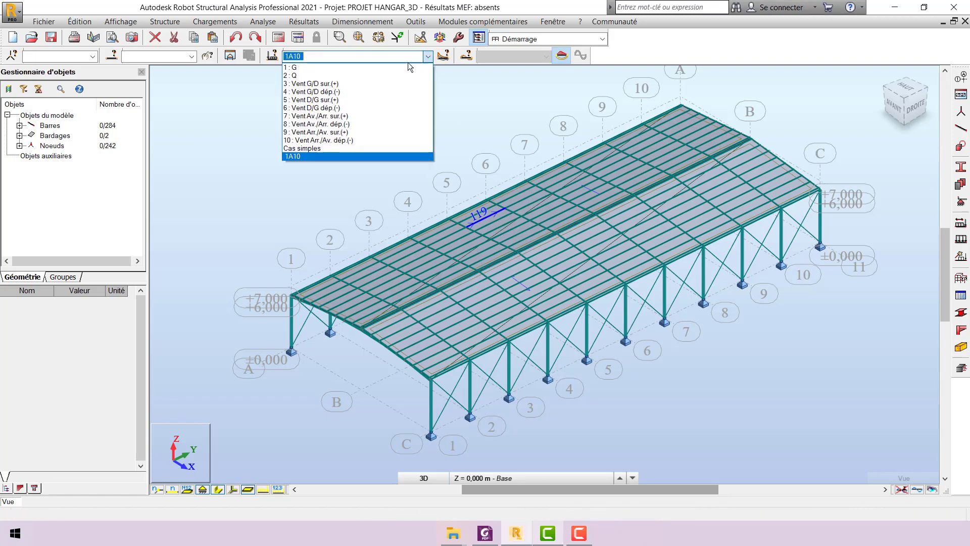
pyautogui.click(381, 69)
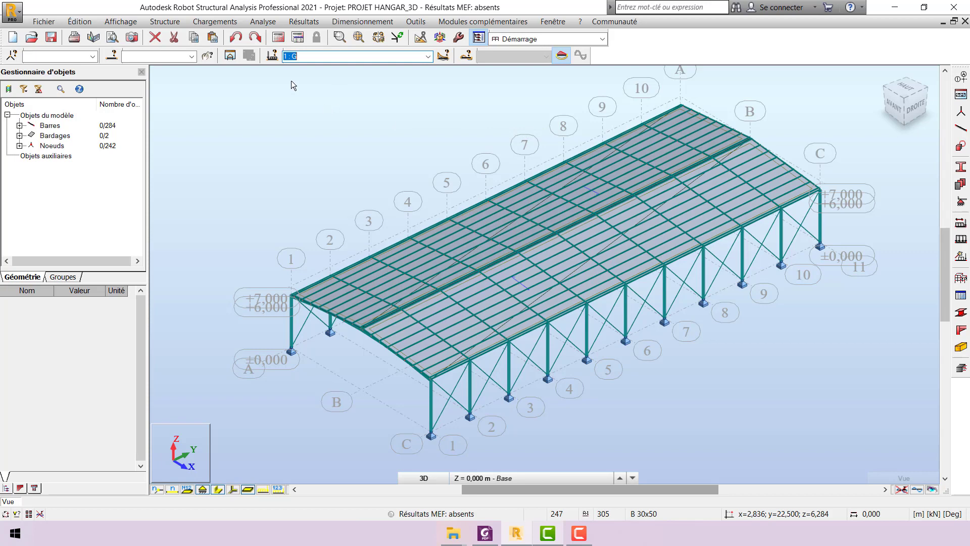
pyautogui.click(218, 22)
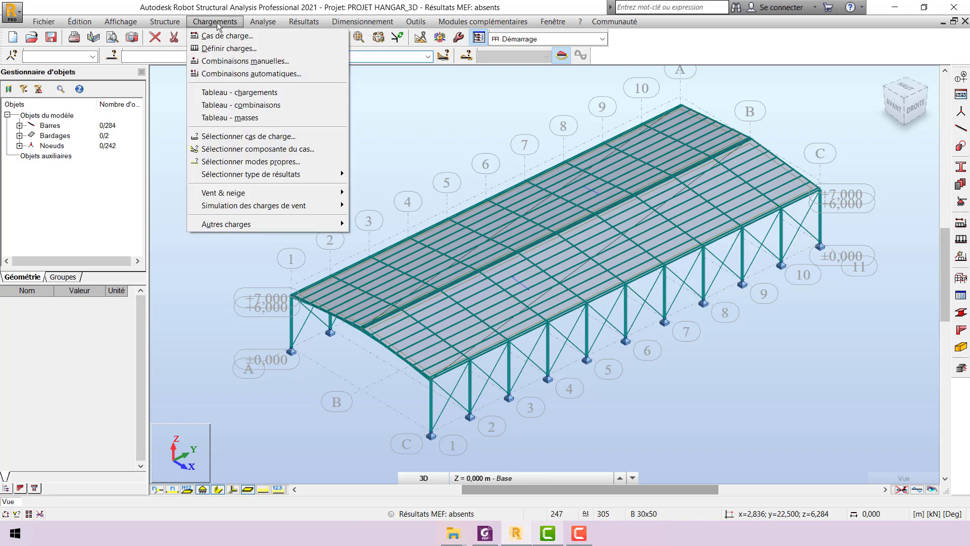
pyautogui.click(295, 49)
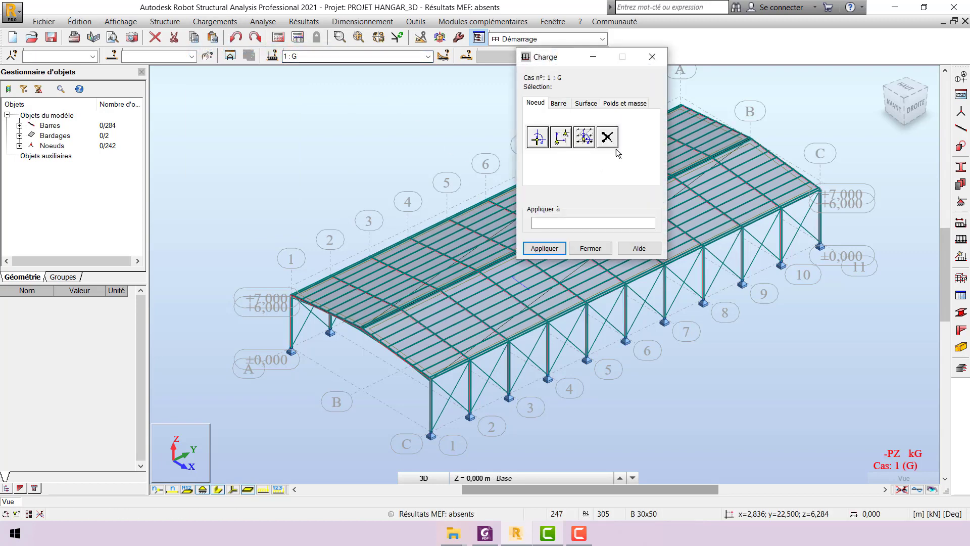
pyautogui.click(636, 104)
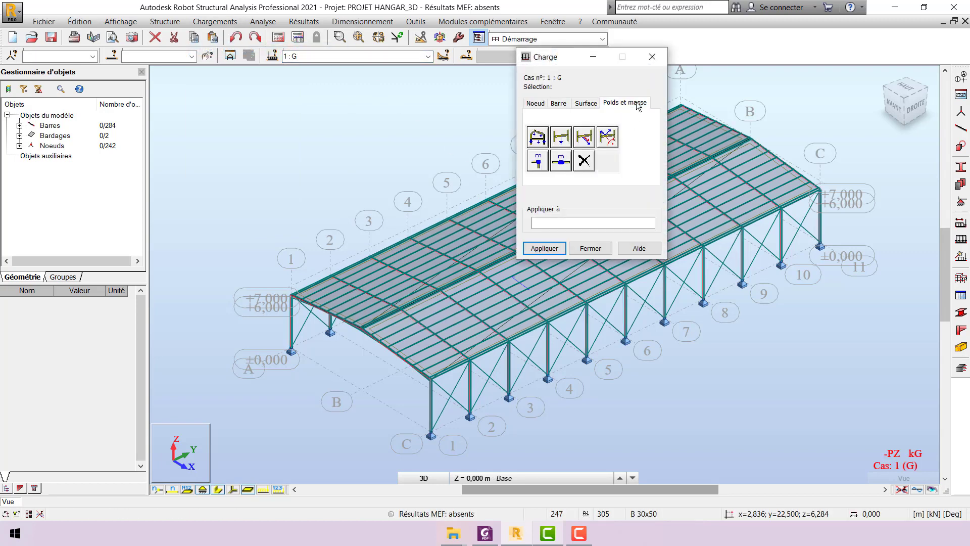
pyautogui.click(536, 143)
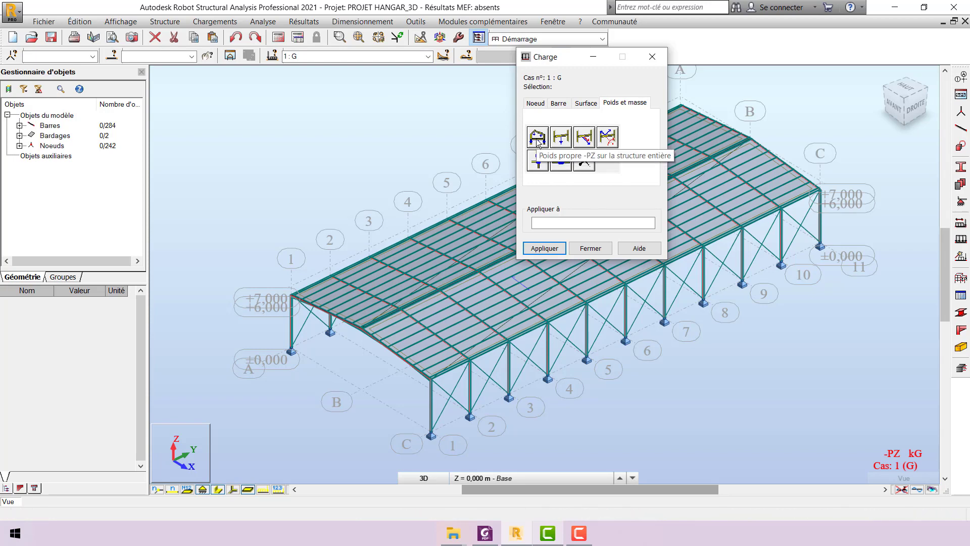
pyautogui.click(536, 139)
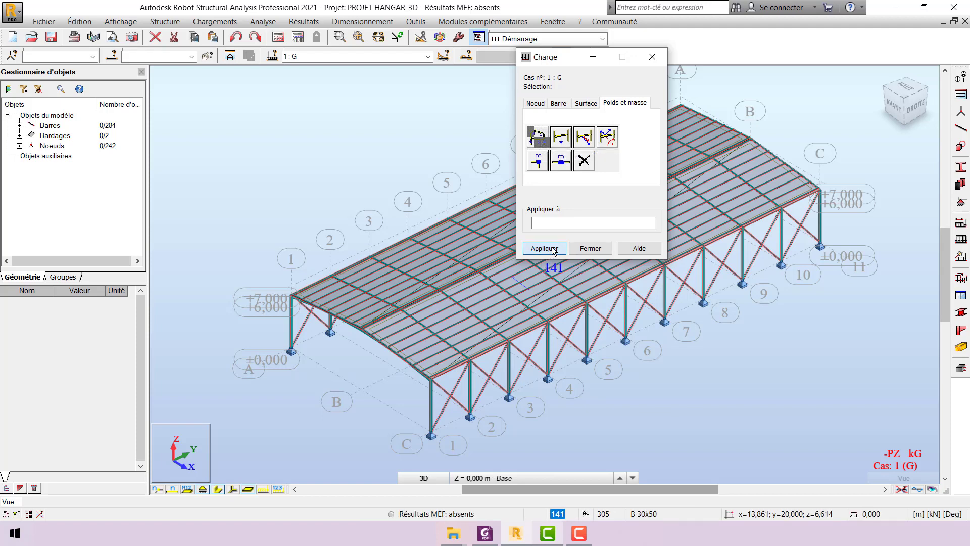
pyautogui.click(589, 250)
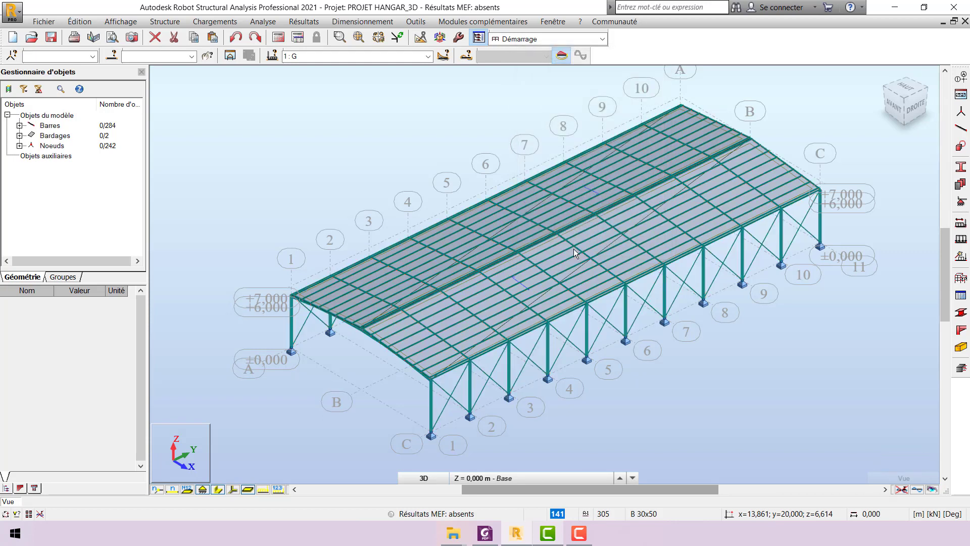
# - Turn on the display of load symbols and load values in the view's display attributes
pyautogui.scroll(3, 571, 268)
pyautogui.scroll(-5, 533, 250)
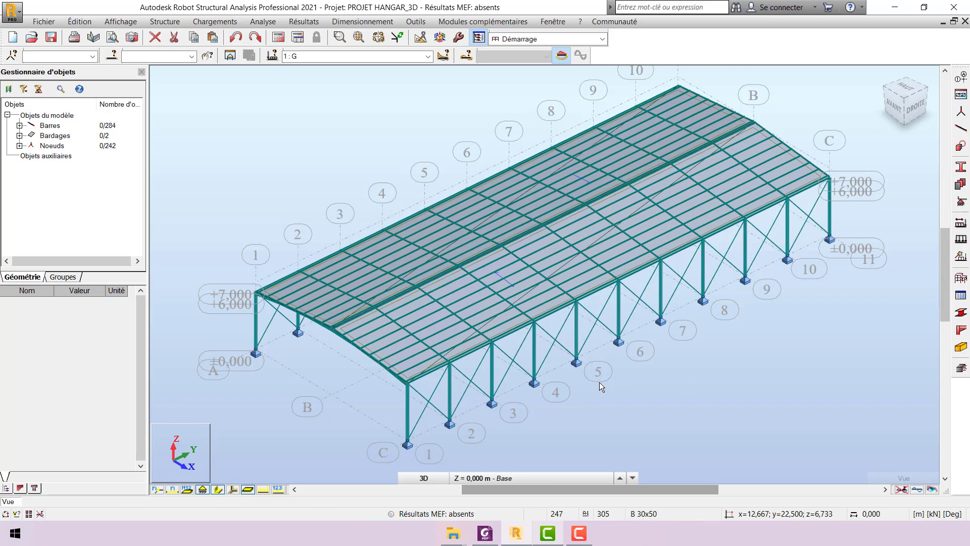
pyautogui.scroll(-1, 599, 382)
pyautogui.scroll(1, 606, 335)
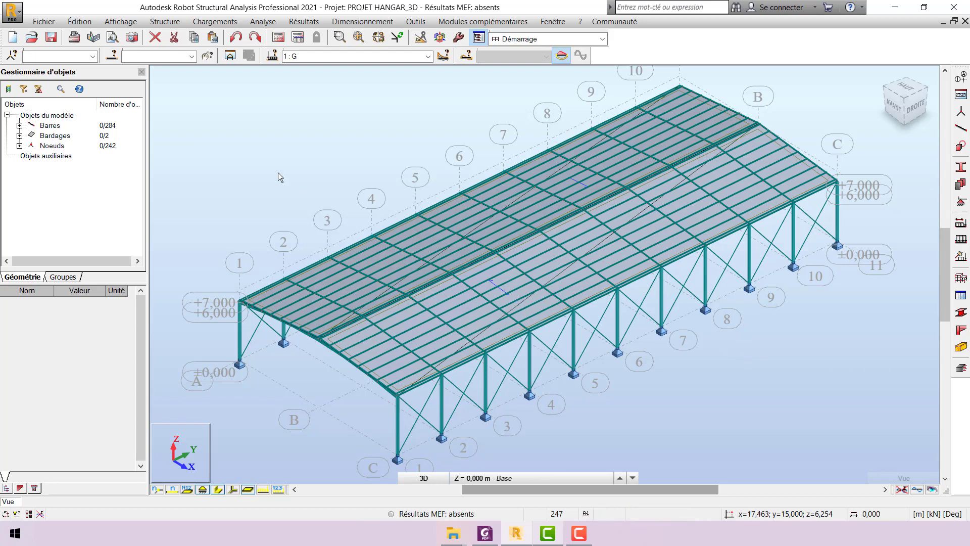
pyautogui.click(116, 22)
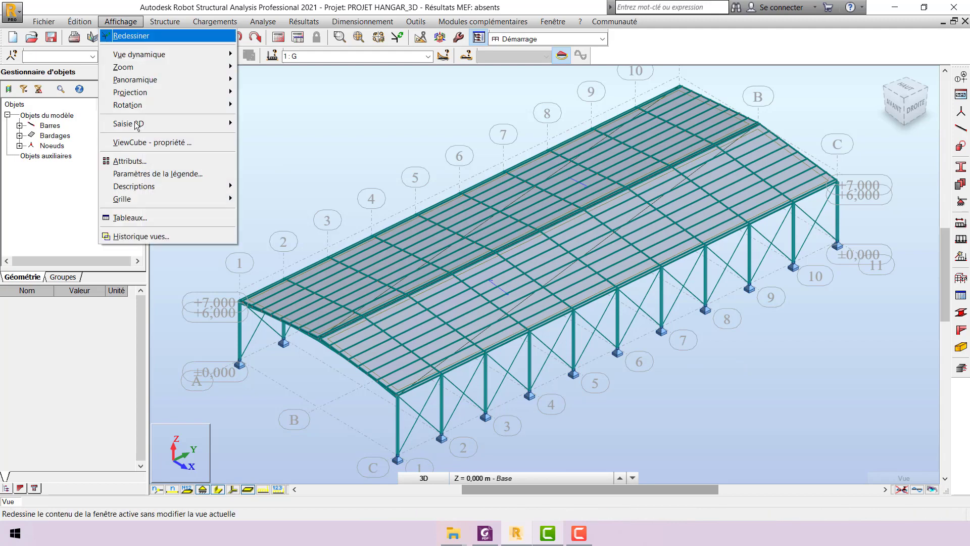
pyautogui.click(156, 162)
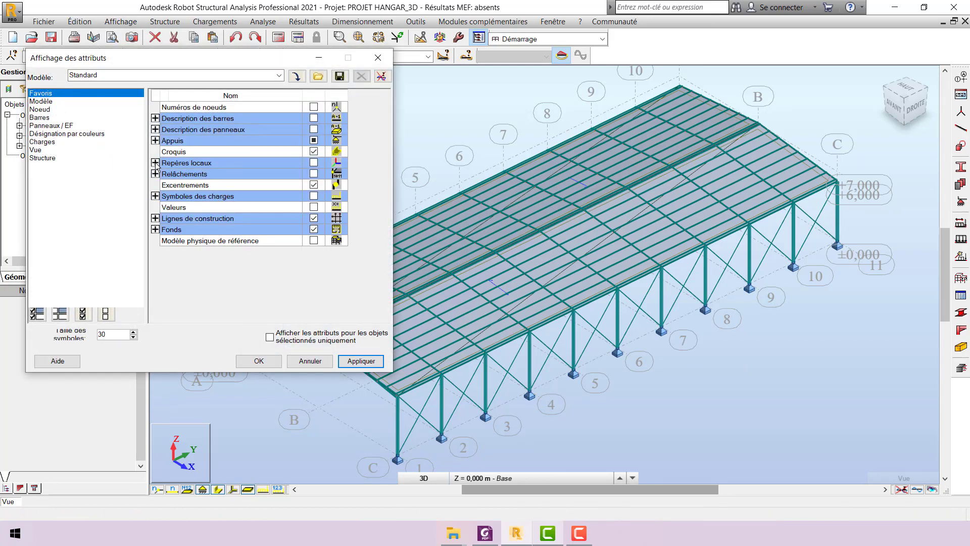
pyautogui.click(43, 142)
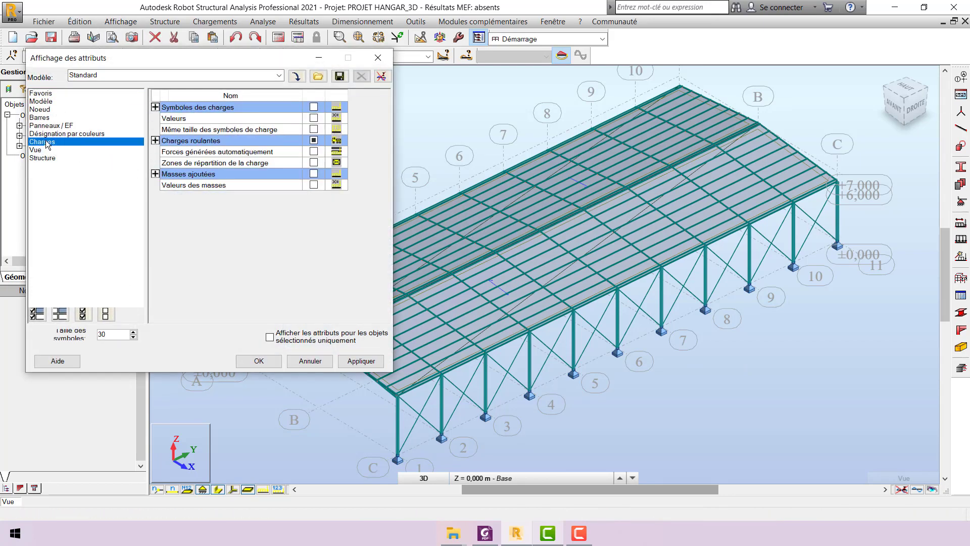
pyautogui.click(314, 108)
pyautogui.click(363, 367)
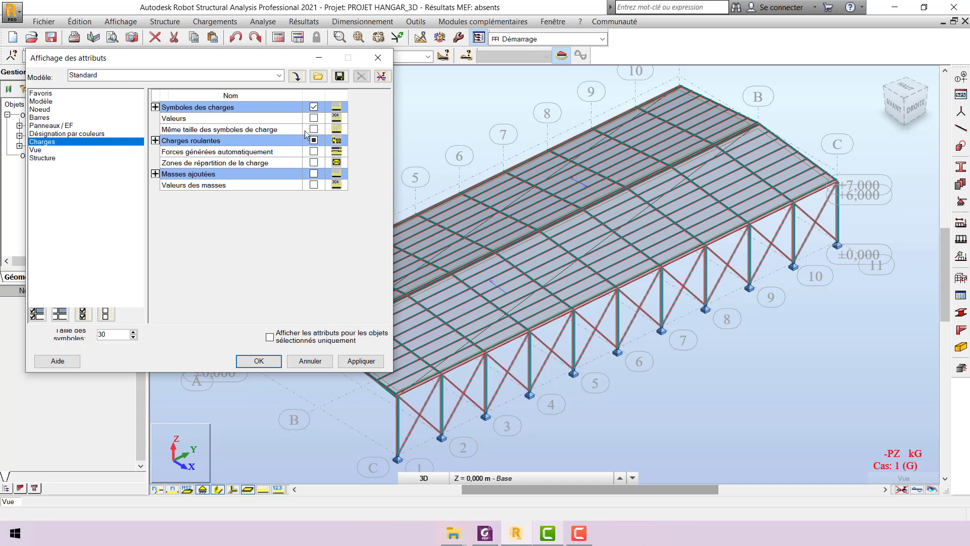
pyautogui.click(314, 118)
pyautogui.click(361, 361)
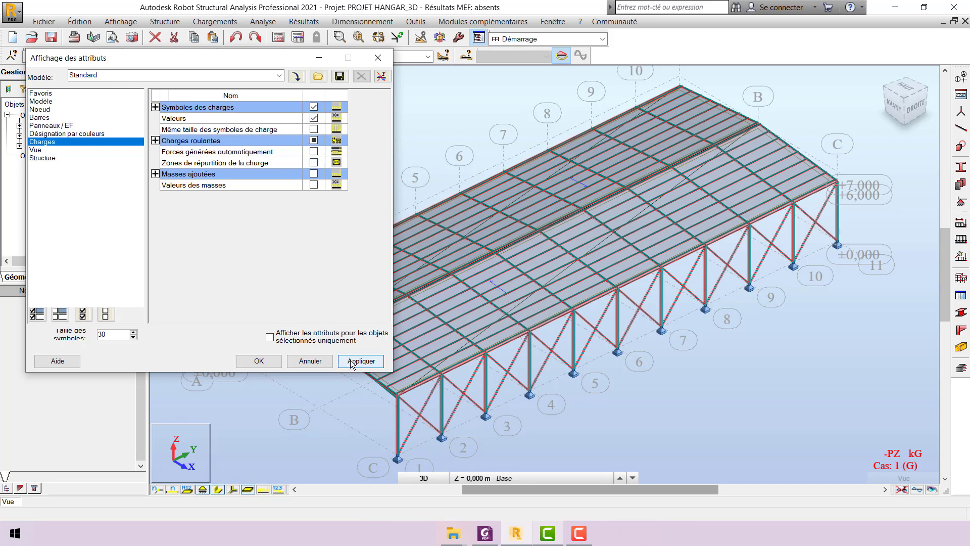
pyautogui.click(271, 363)
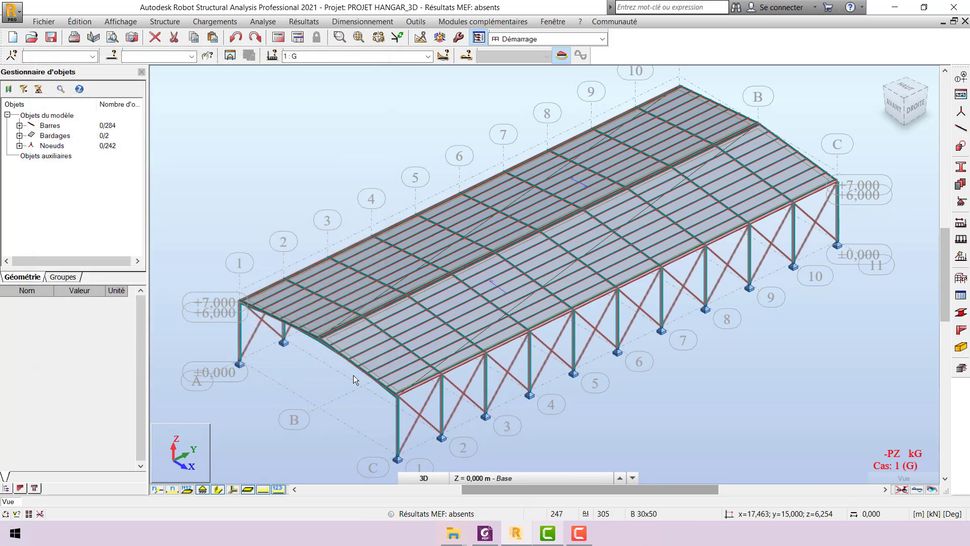
# - Define a uniform surface load of -0.15 kPa along global Z for load case 1: G
pyautogui.scroll(2, 378, 426)
pyautogui.scroll(-5, 384, 386)
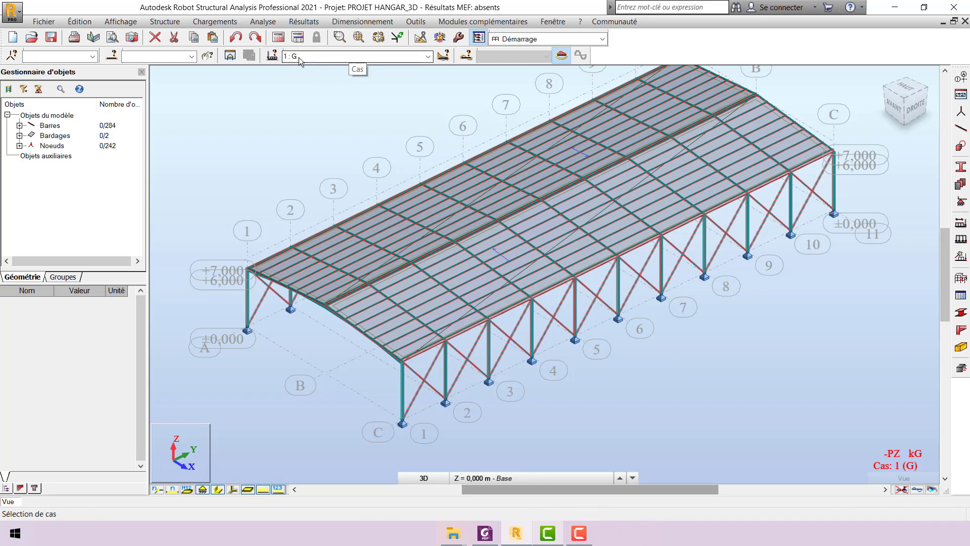
pyautogui.click(215, 21)
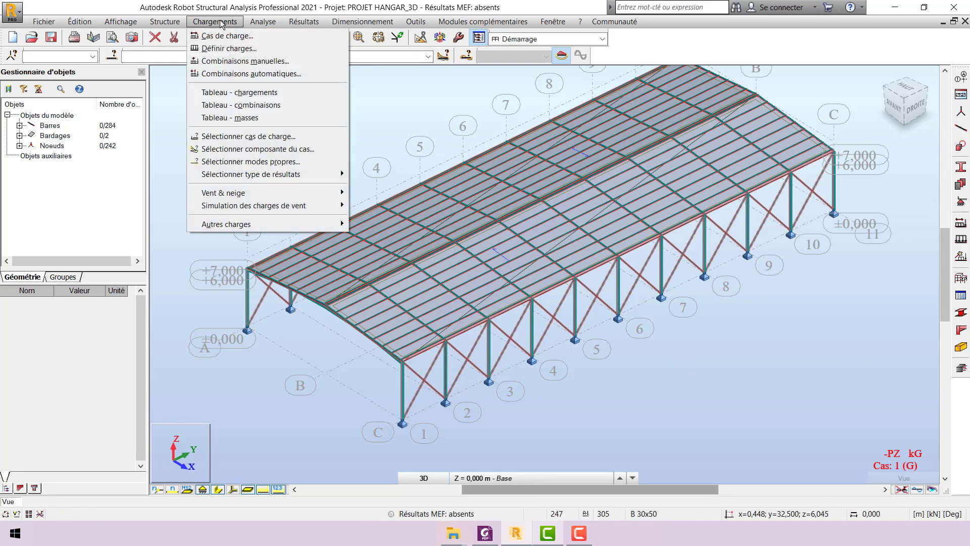
pyautogui.click(247, 48)
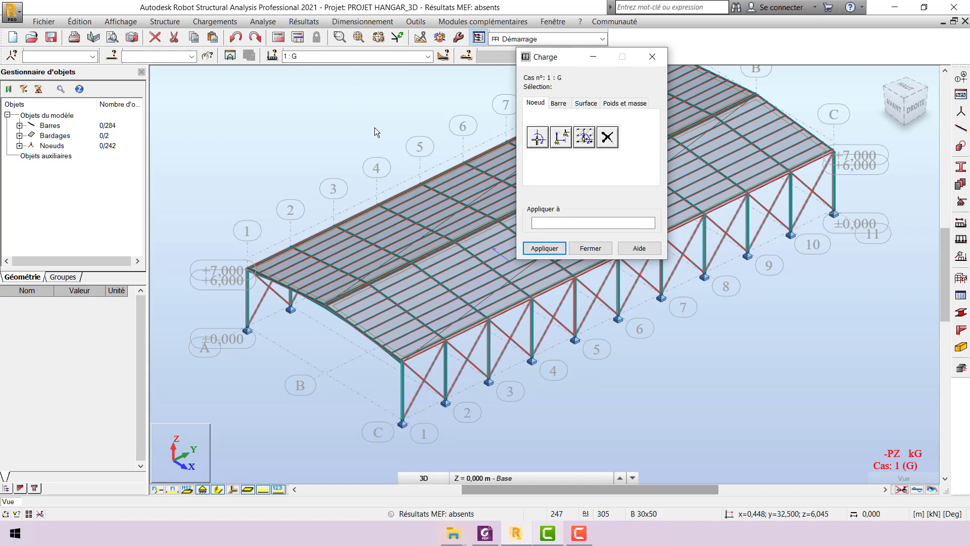
pyautogui.click(589, 104)
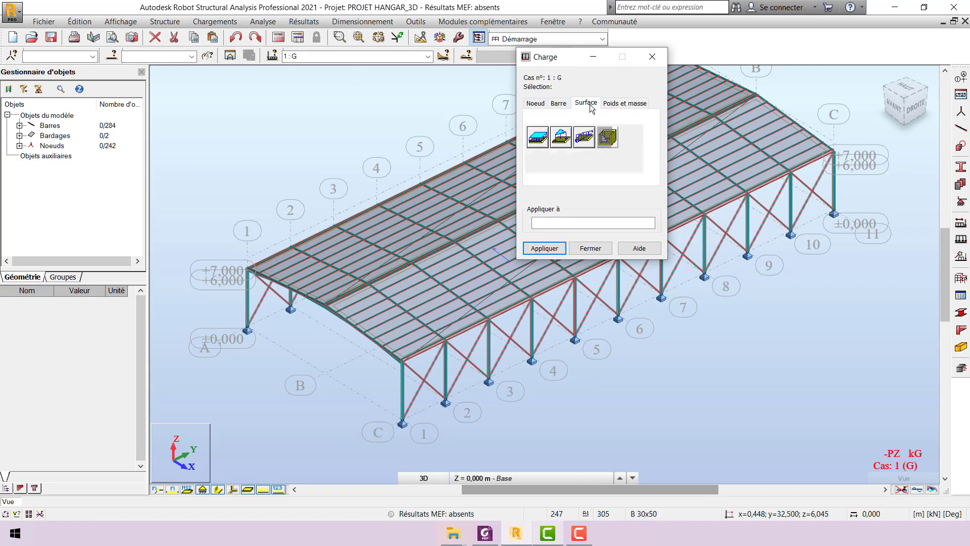
pyautogui.click(538, 137)
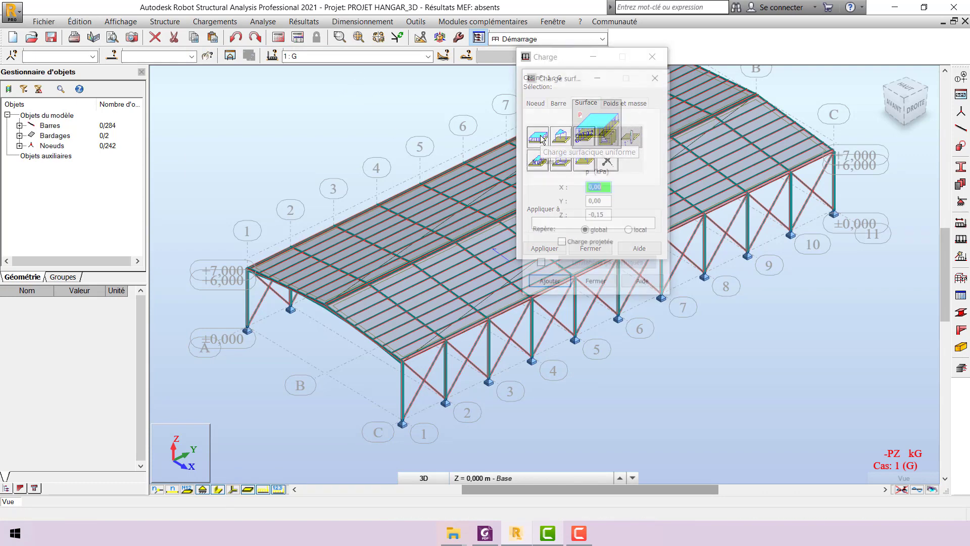
pyautogui.click(601, 216)
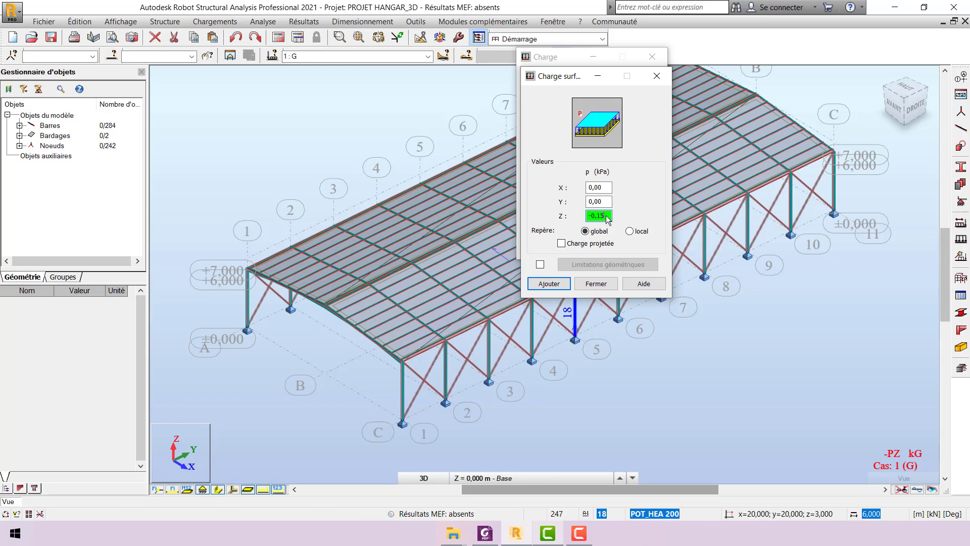
pyautogui.click(561, 284)
# - Apply the uniform surface load to both roof claddings, 303 and 304, and clear the selection
pyautogui.click(555, 222)
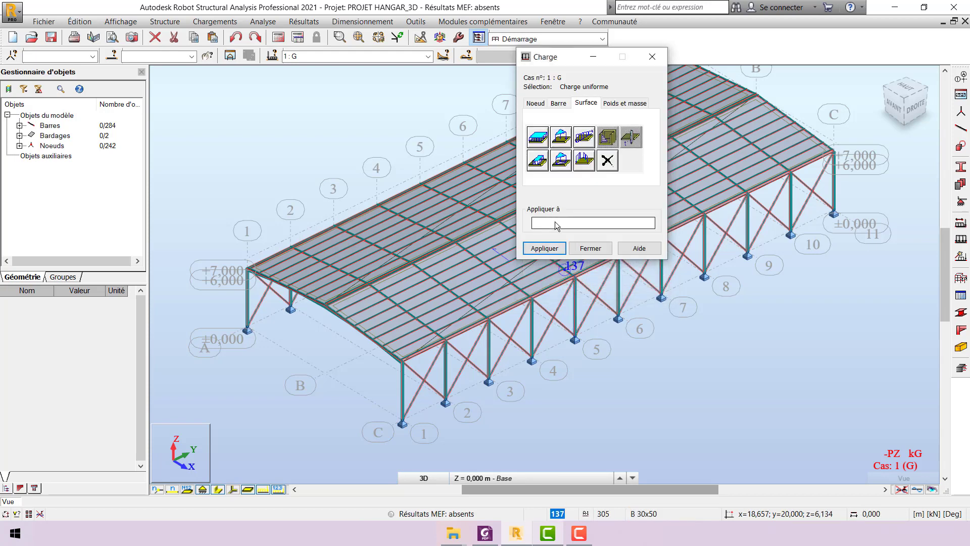
pyautogui.click(52, 136)
pyautogui.rightClick(52, 139)
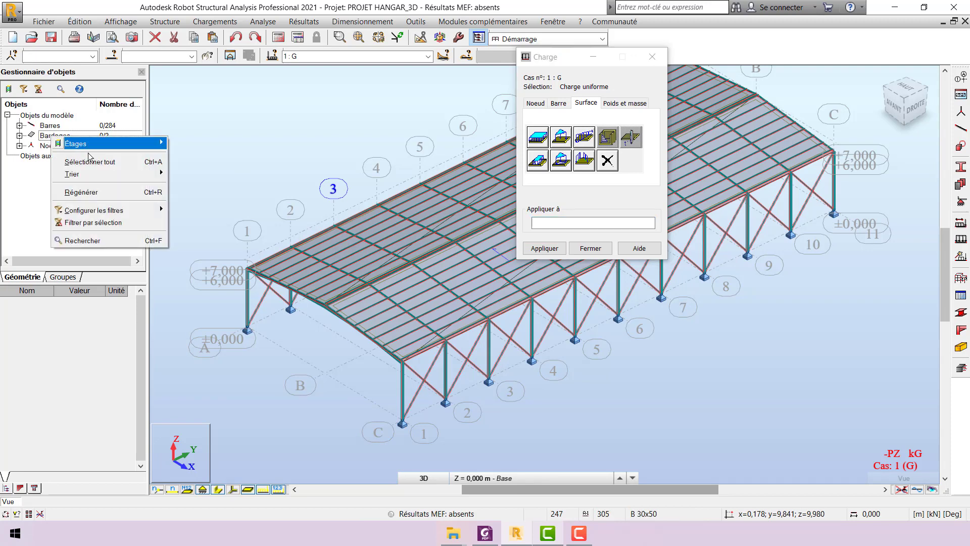
pyautogui.click(132, 162)
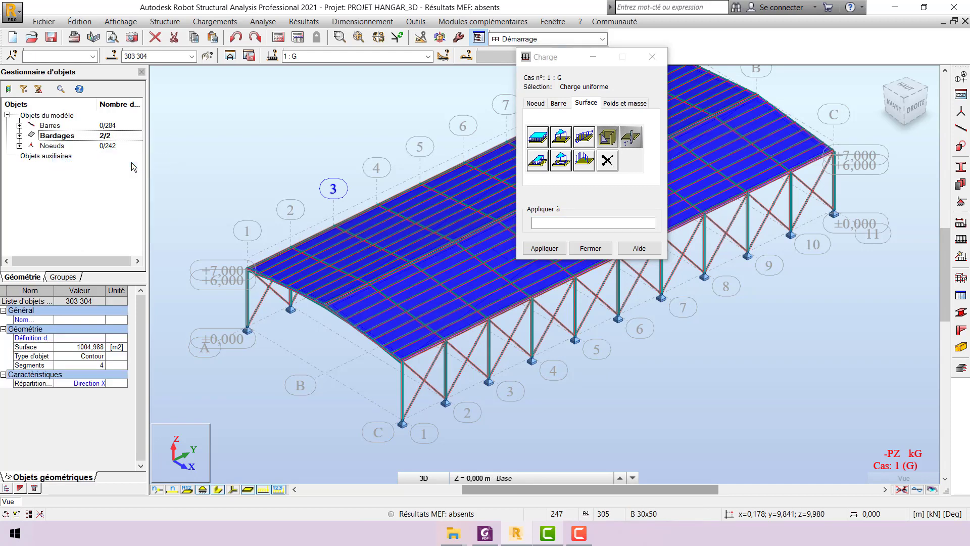
pyautogui.click(568, 224)
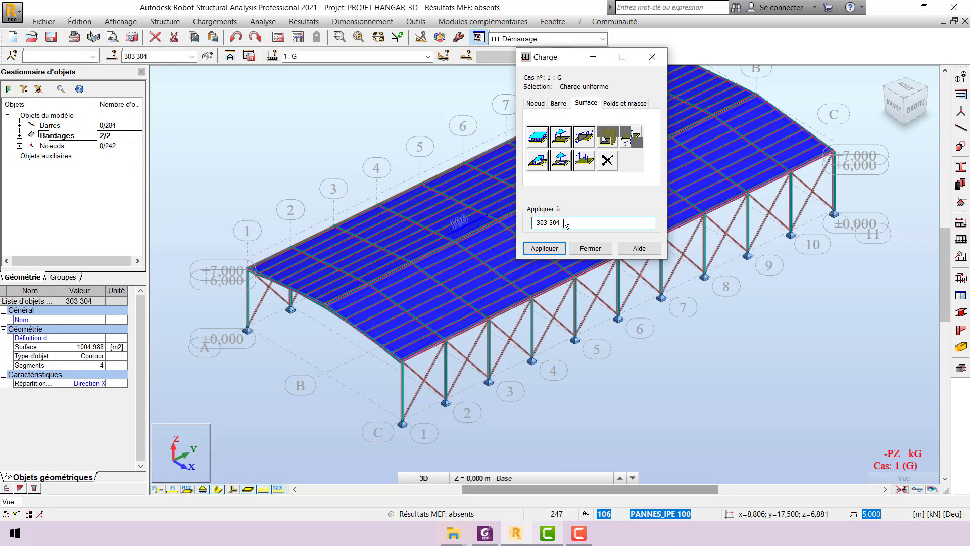
pyautogui.click(544, 248)
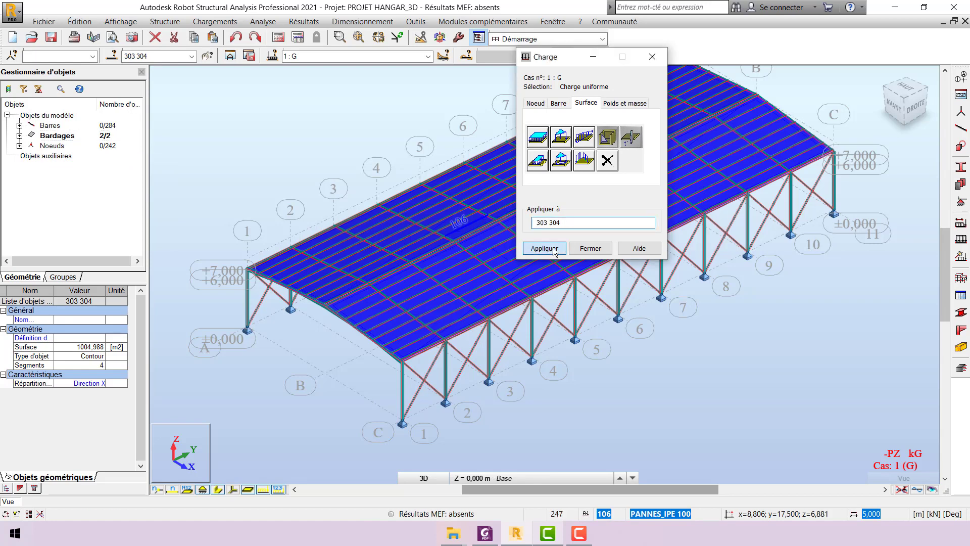
pyautogui.click(592, 248)
pyautogui.scroll(5, 341, 278)
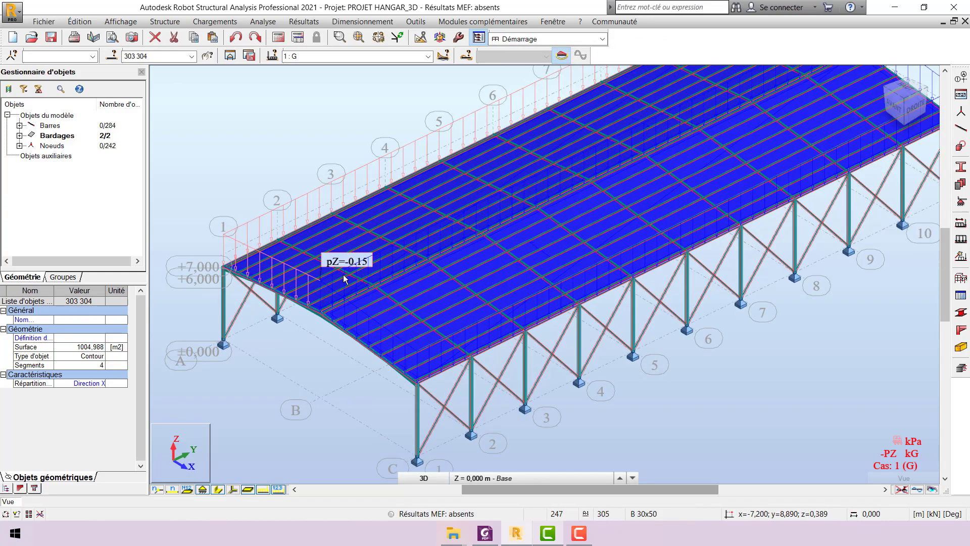
pyautogui.scroll(-6, 340, 282)
pyautogui.scroll(6, 339, 283)
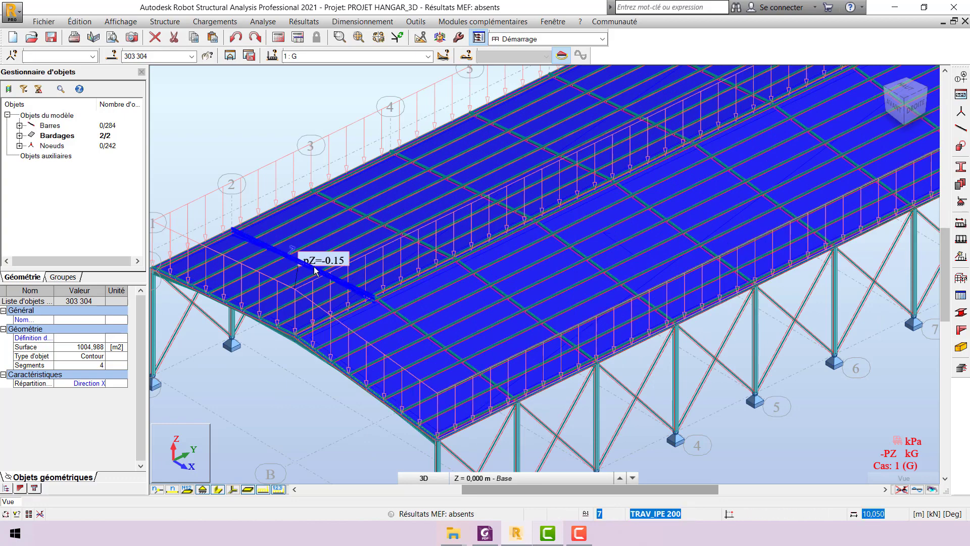
pyautogui.scroll(-6, 320, 283)
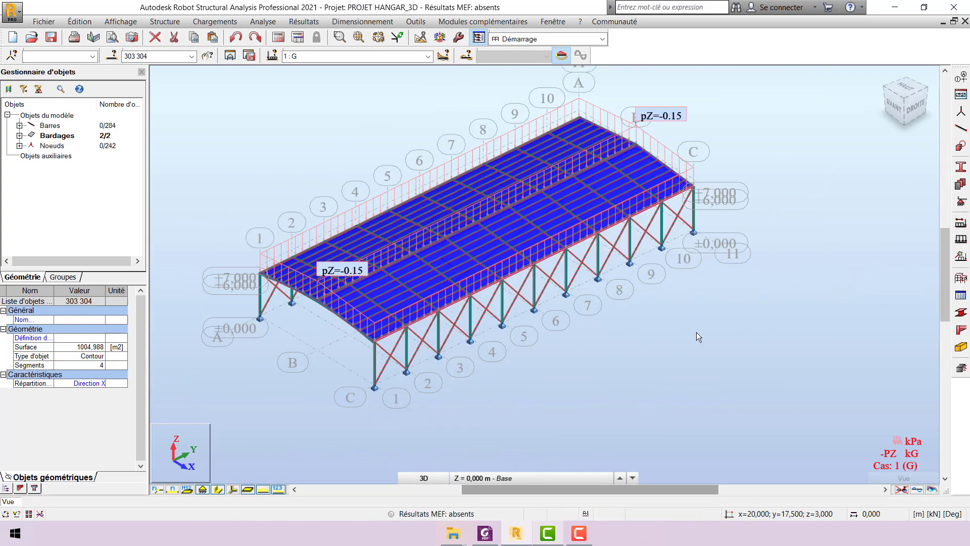
pyautogui.click(681, 322)
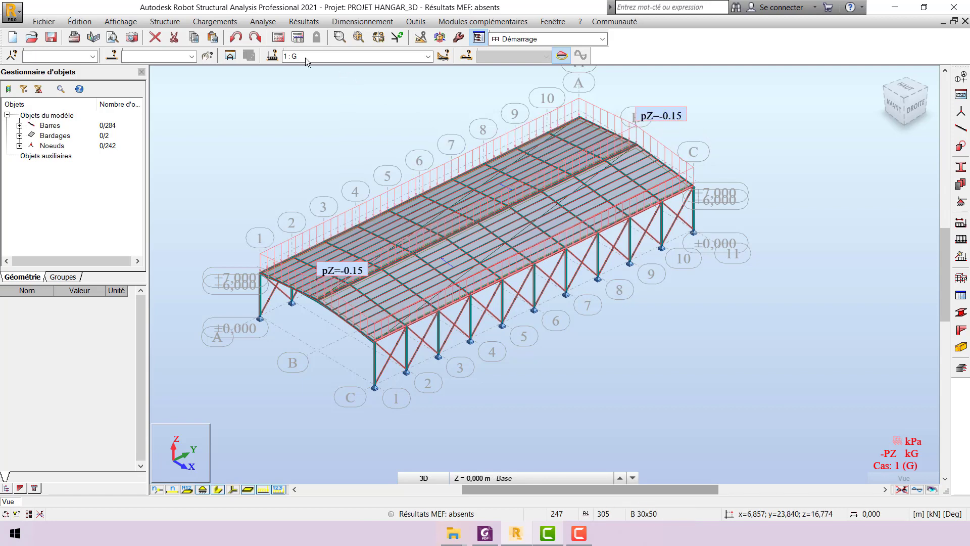
# - Make load case 2: Q the active case
pyautogui.click(428, 56)
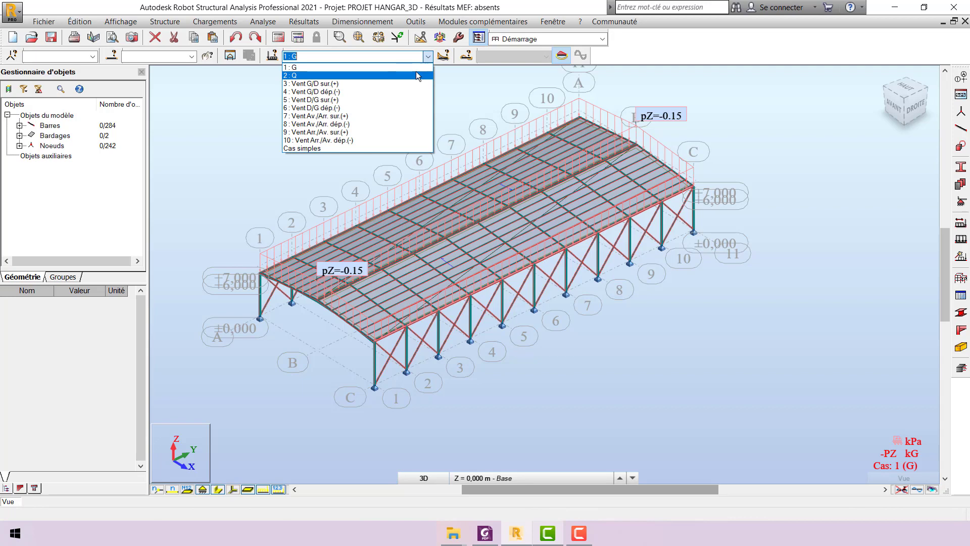
pyautogui.click(416, 73)
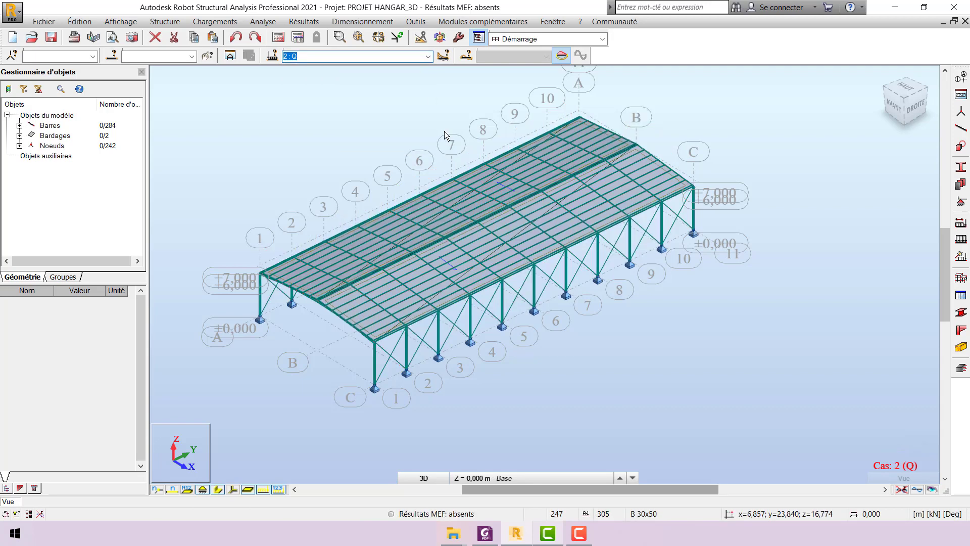
pyautogui.scroll(2, 470, 251)
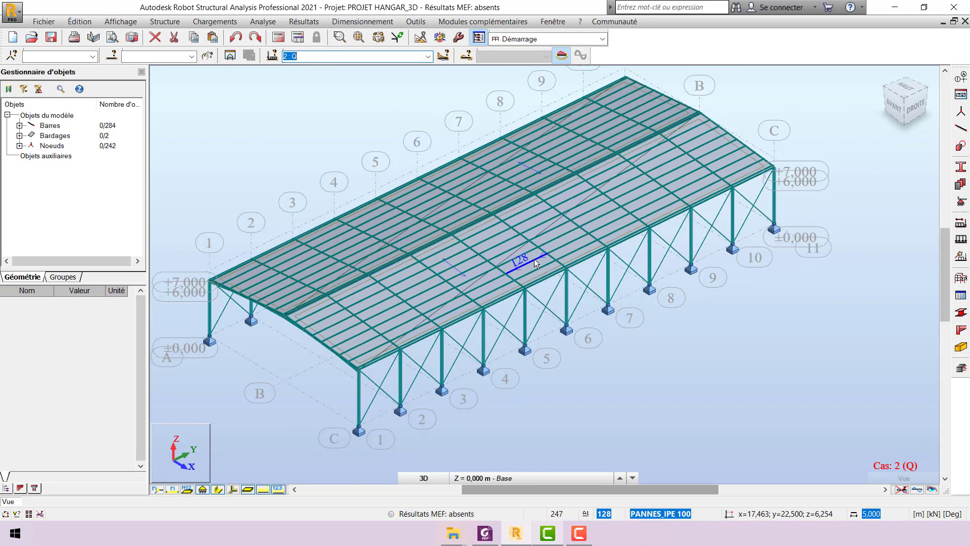
# - Switch to the purlin loads PDF in Foxit PhantomPDF and review the point-load and distributed-load diagrams
pyautogui.click(485, 537)
pyautogui.scroll(5, 460, 260)
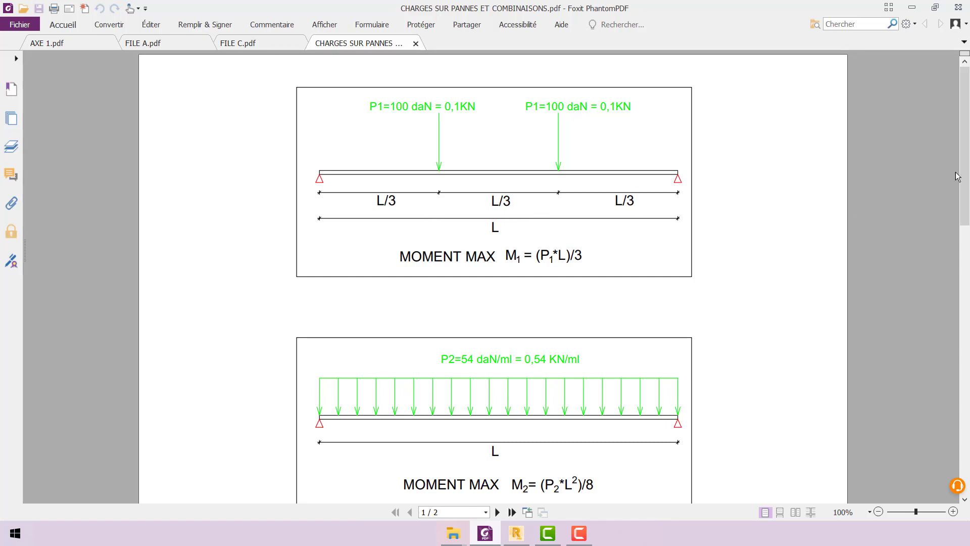
pyautogui.moveTo(968, 172); pyautogui.dragTo(968, 191)
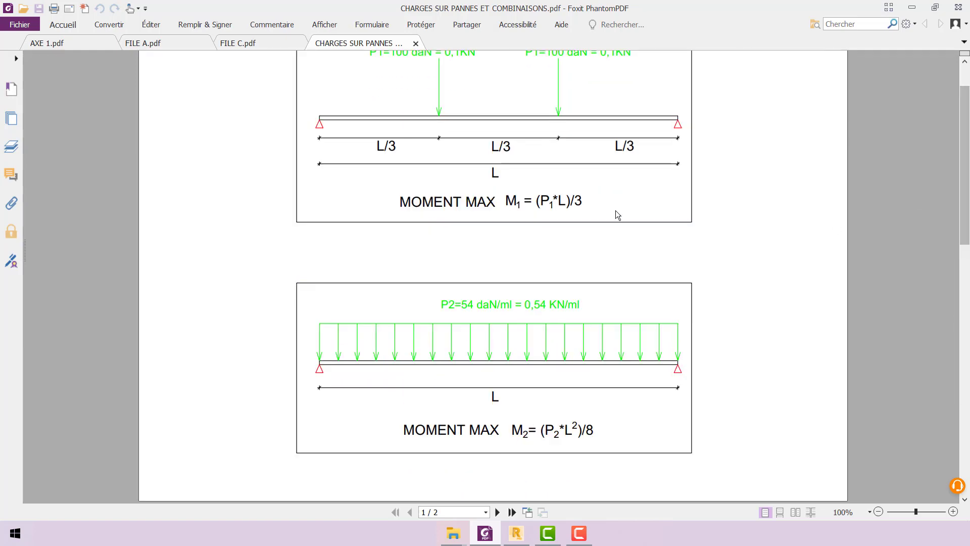
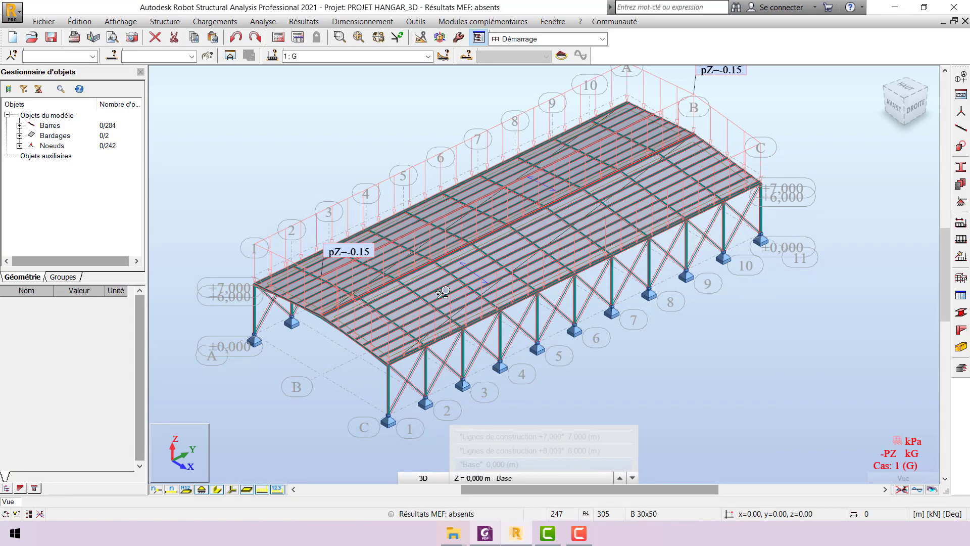
# - Check which code the automatic load combinations follow, and close the combinations dialog without generating anything
pyautogui.scroll(3, 445, 290)
pyautogui.scroll(-3, 543, 278)
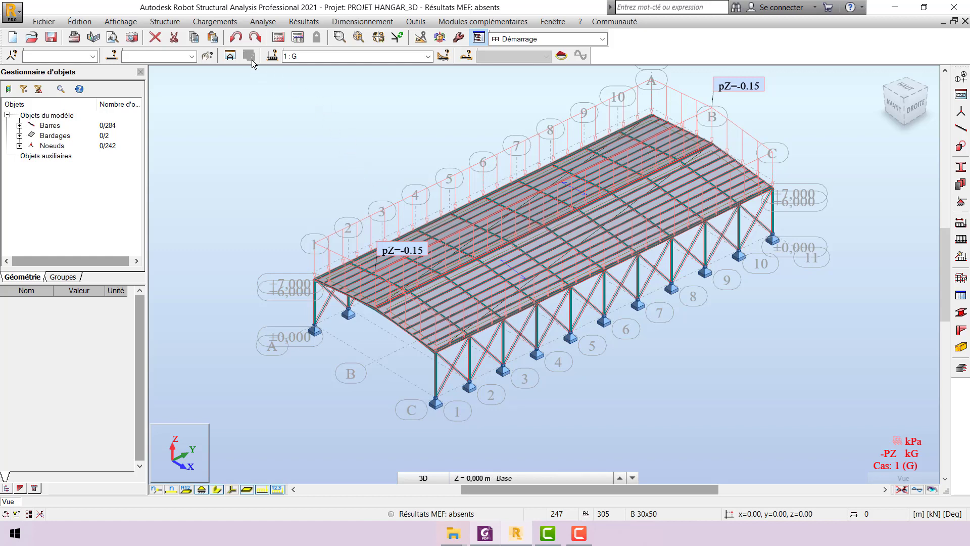
pyautogui.click(229, 21)
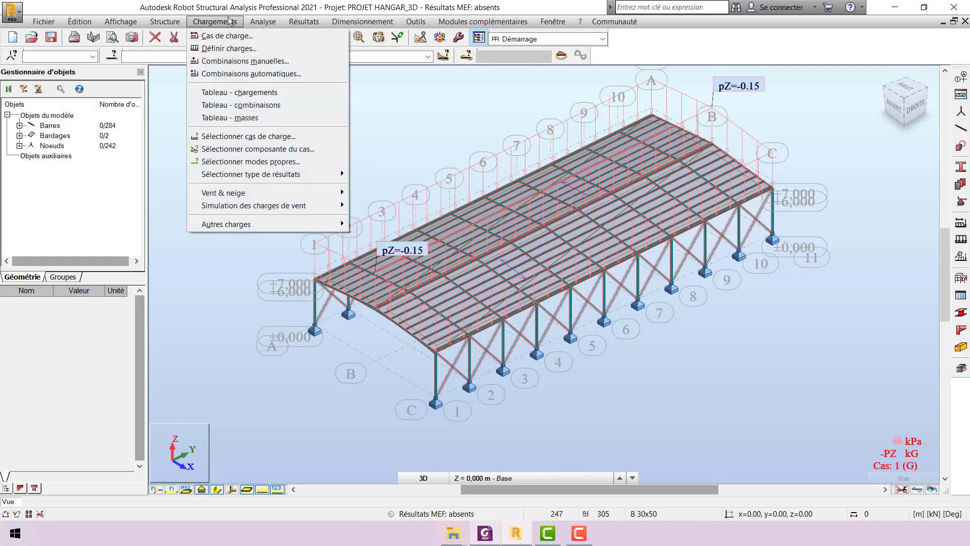
pyautogui.click(314, 74)
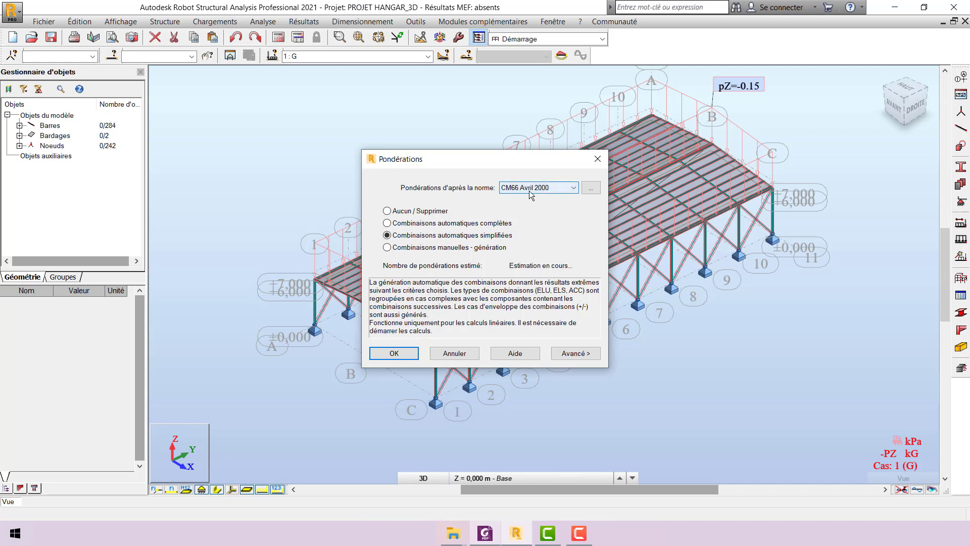
pyautogui.click(598, 161)
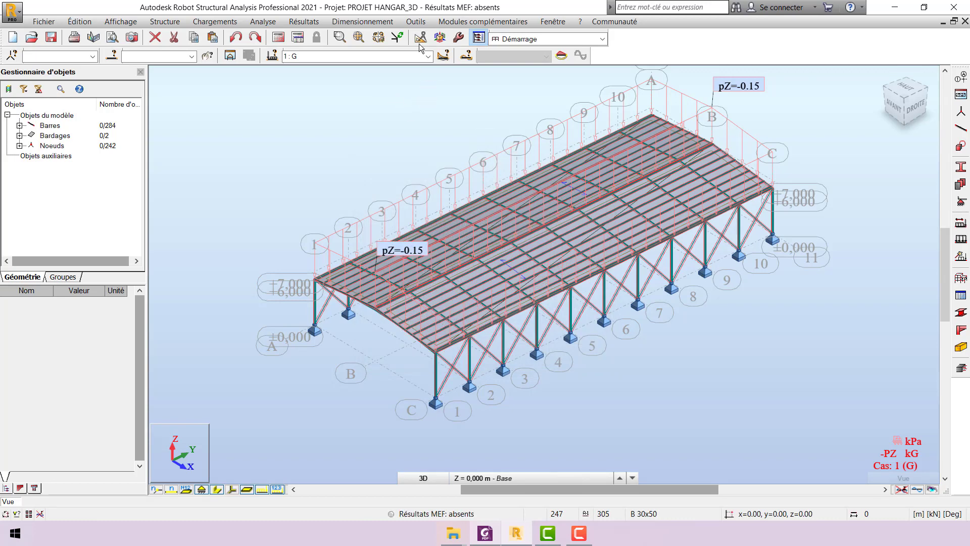
# - Review the design codes set for load combinations, snow and wind, and seismic loads in the job preferences
pyautogui.click(416, 22)
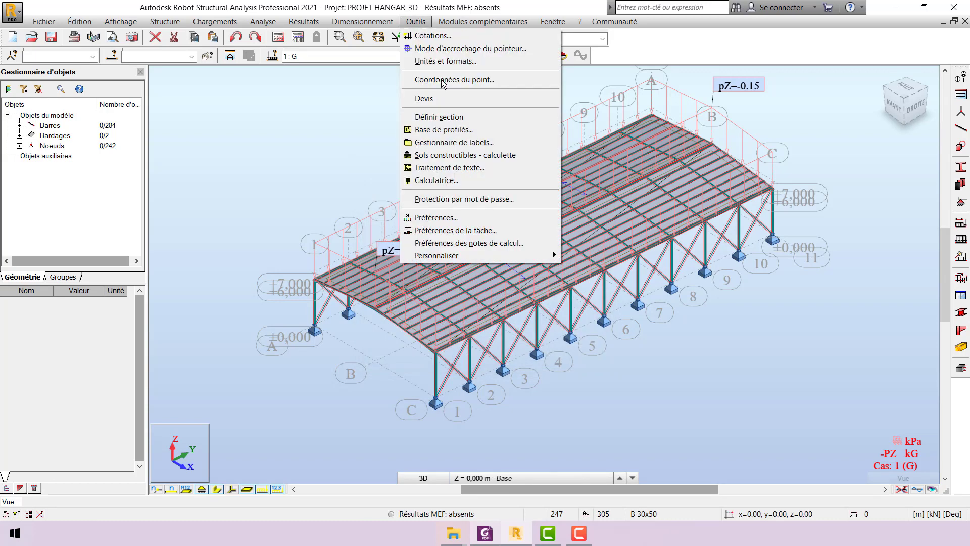
pyautogui.click(508, 229)
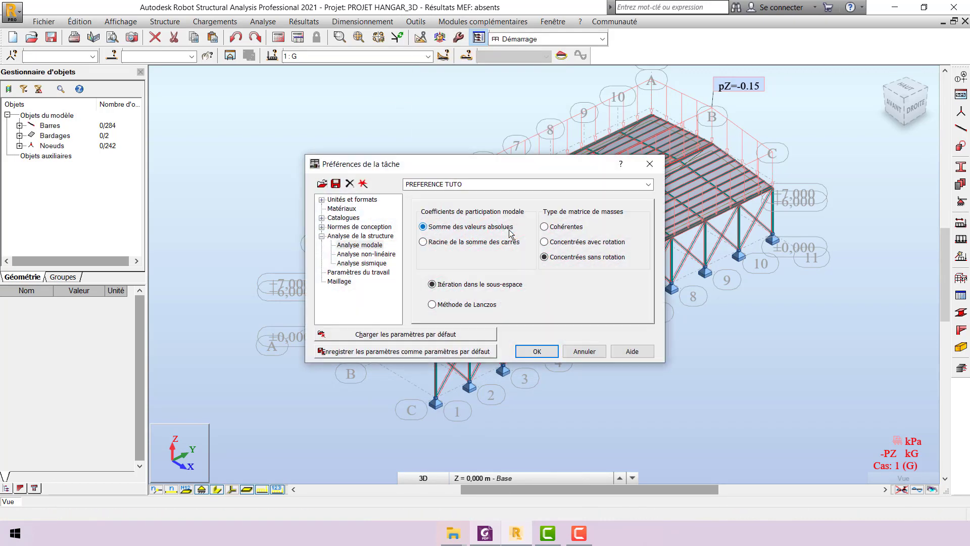
pyautogui.click(322, 228)
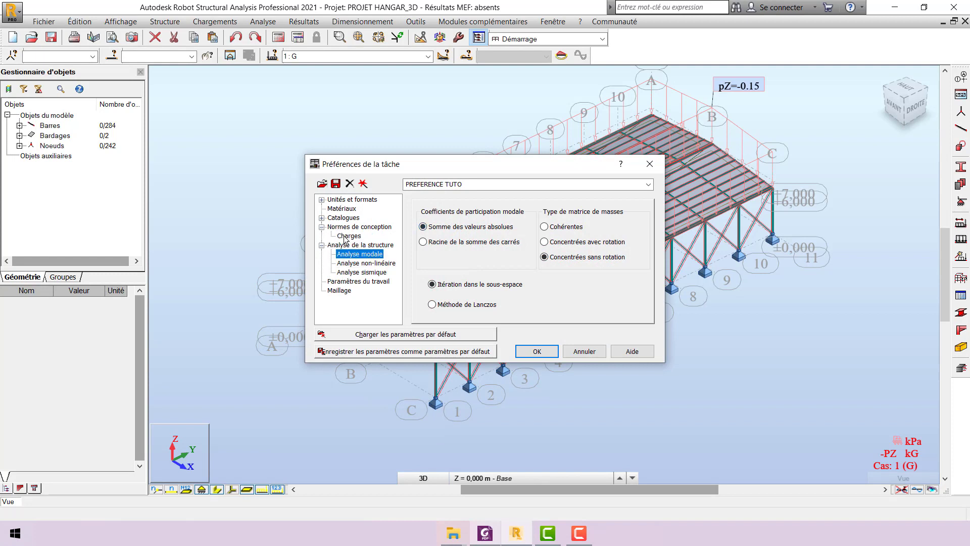
pyautogui.click(347, 236)
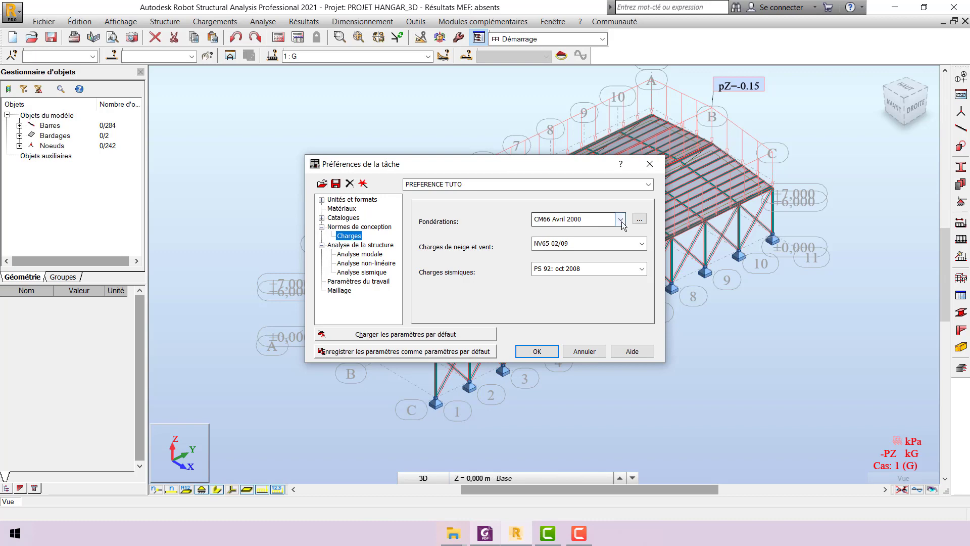
pyautogui.click(658, 166)
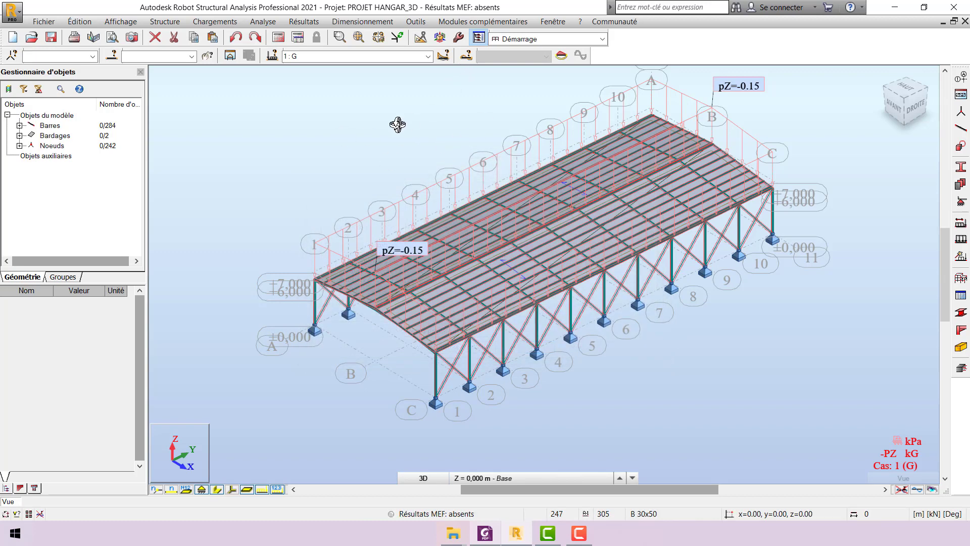
# - Set up automatic combinations to CM66 Avril 2000 with the "Combinaisons manuelles - génération" option and open the advanced parameters
pyautogui.click(220, 20)
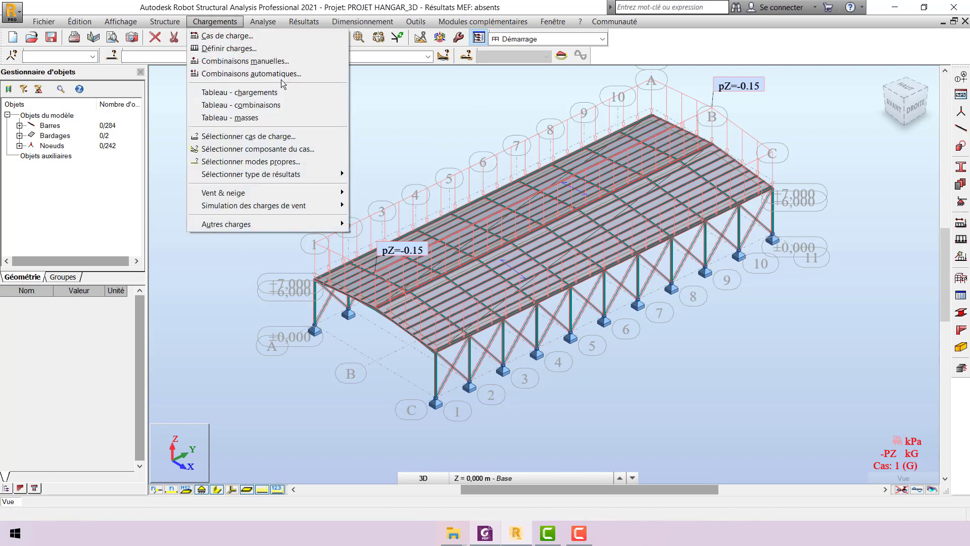
pyautogui.click(316, 75)
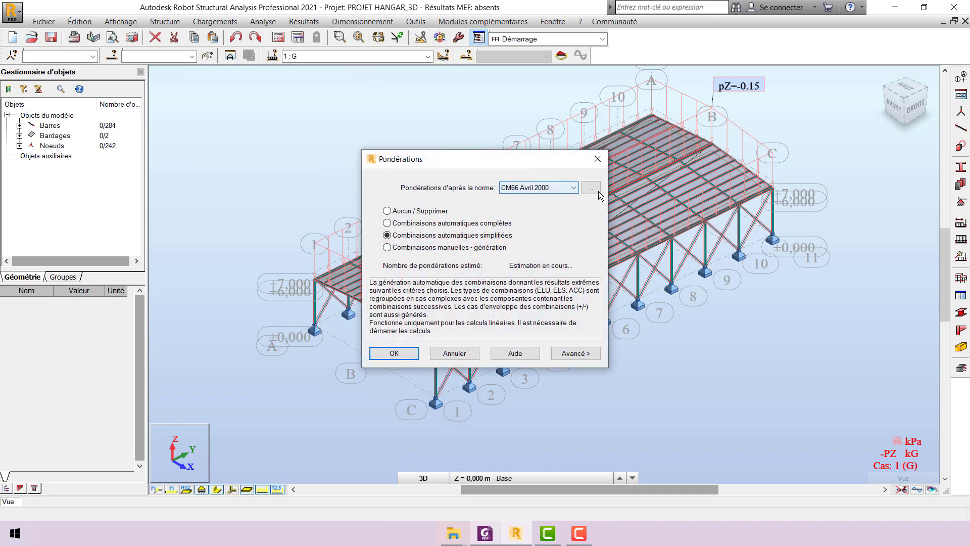
pyautogui.click(571, 189)
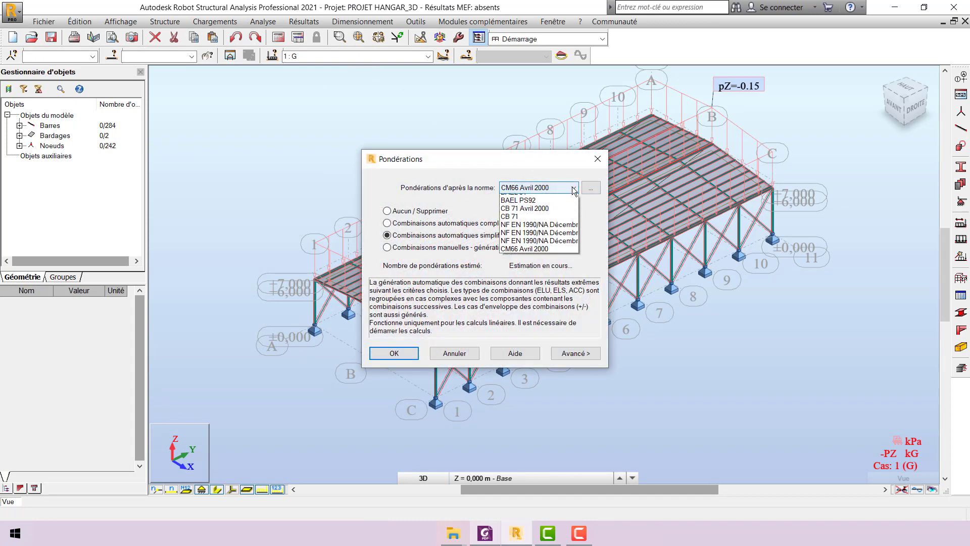
pyautogui.click(536, 166)
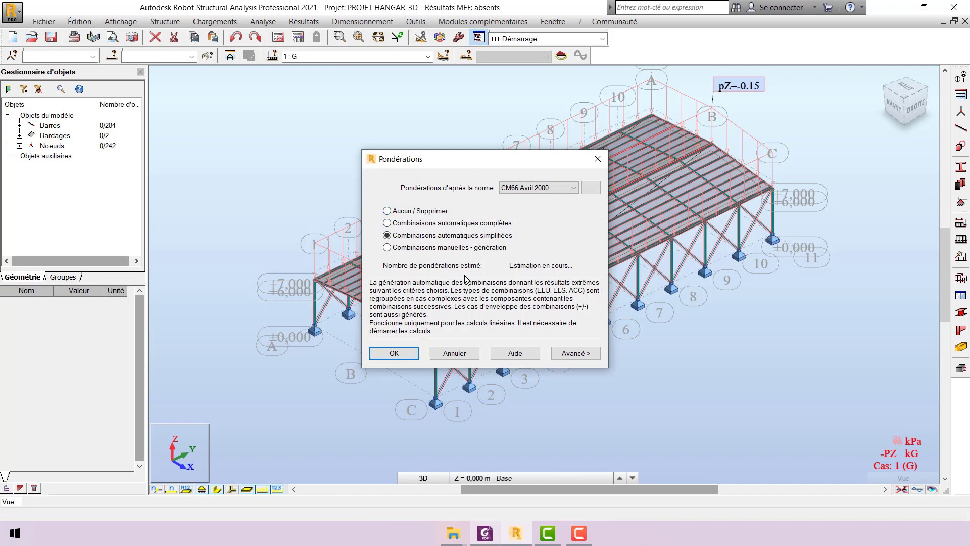
pyautogui.click(409, 248)
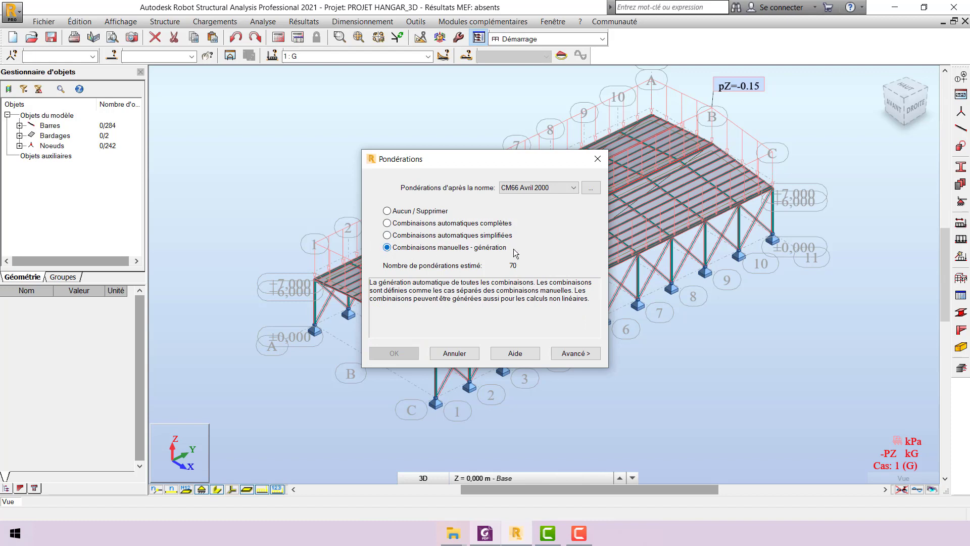
pyautogui.click(597, 356)
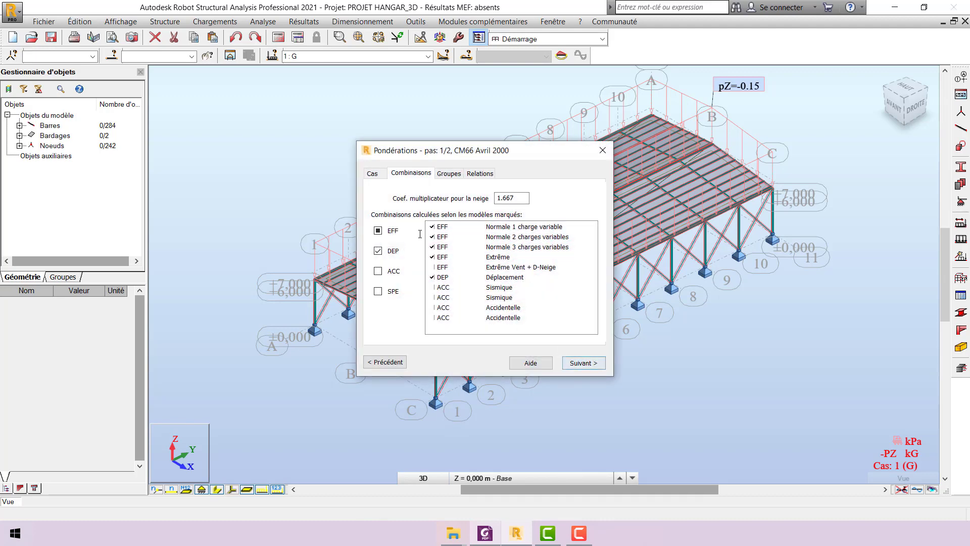
# - Include all load cases 1 to 10 in the combinations and exclude the "Normale 3 charges variables" model
pyautogui.click(375, 174)
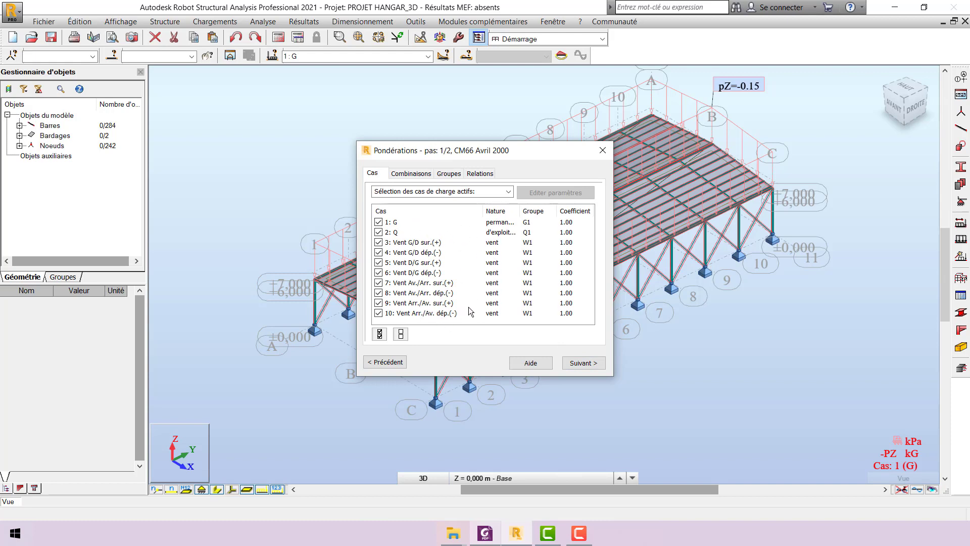
pyautogui.click(402, 335)
pyautogui.click(379, 335)
pyautogui.click(419, 174)
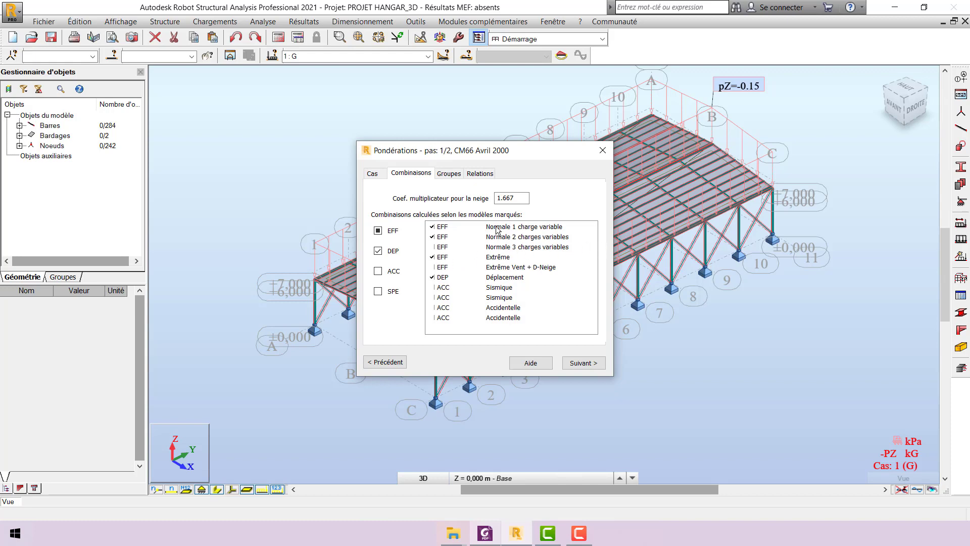
# - Compare the selected combination models with the three weighting formulas in the Foxit PhantomPDF document, and return to Robot Structural Analysis
pyautogui.click(486, 534)
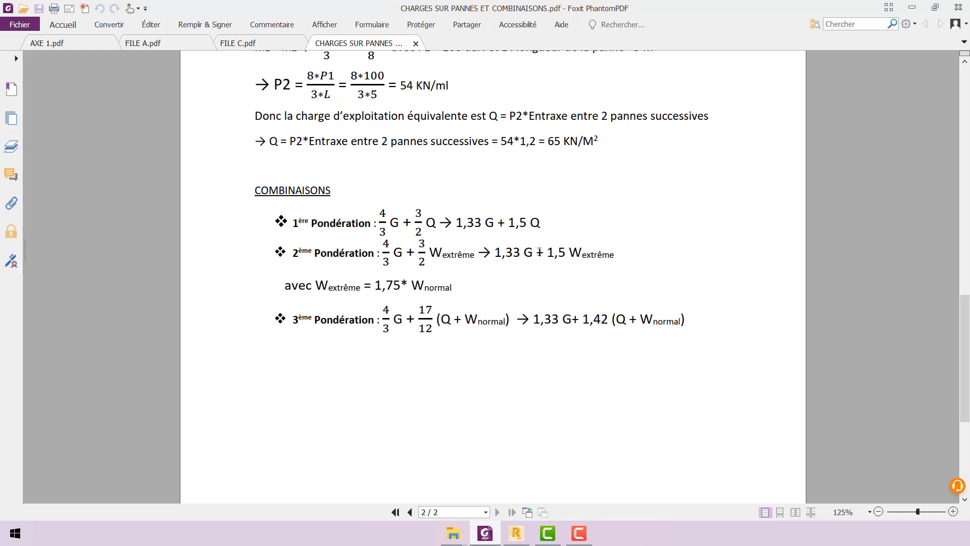
pyautogui.click(912, 7)
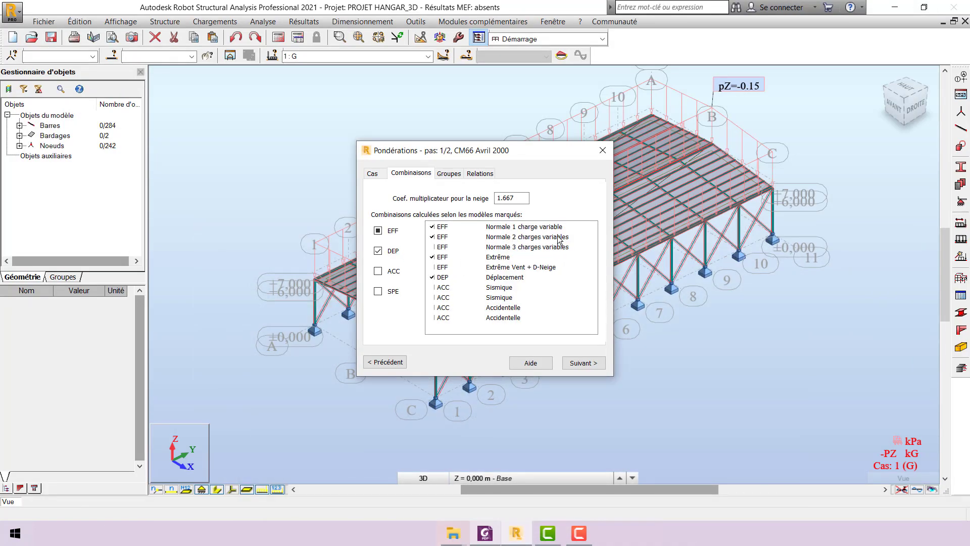
pyautogui.click(485, 533)
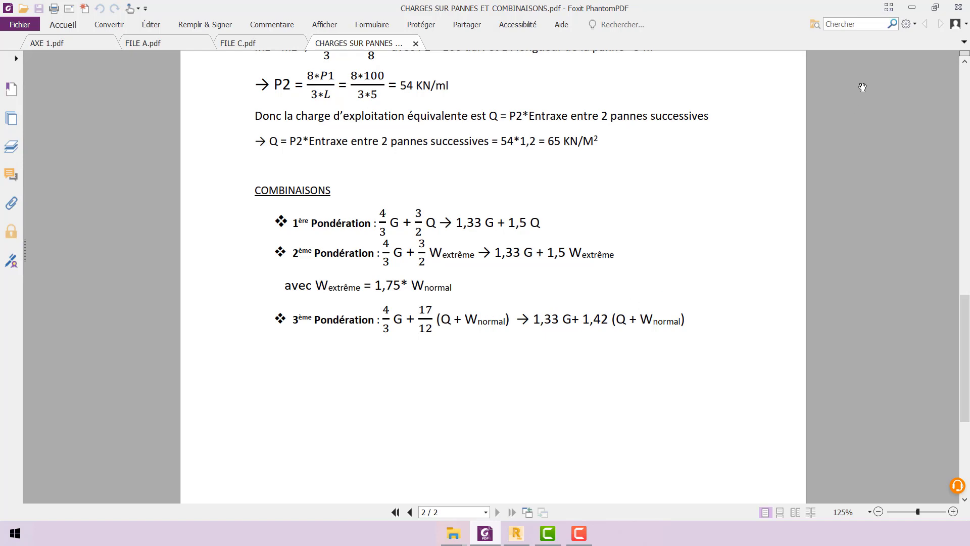
pyautogui.click(913, 8)
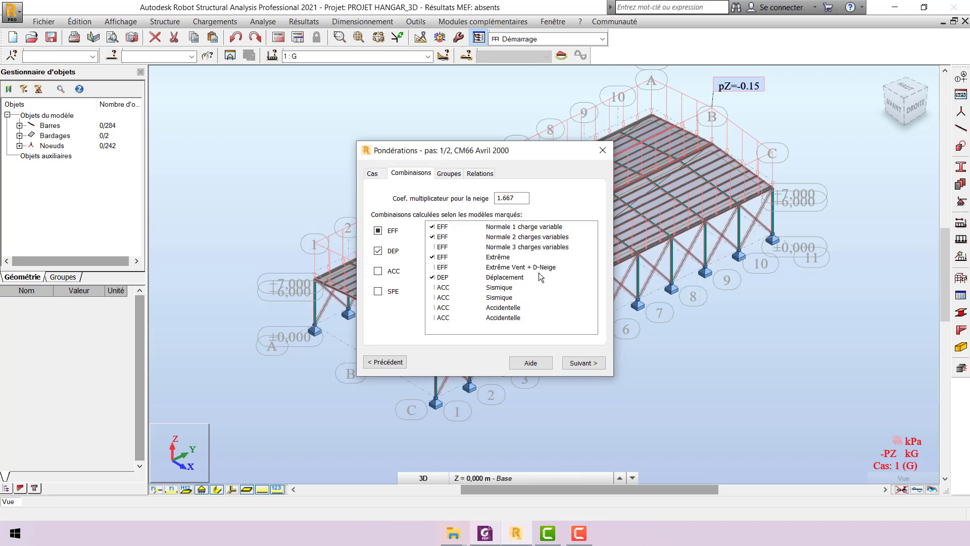
# - Create a permanent load group from case 1: G with the "et" operator
pyautogui.click(454, 176)
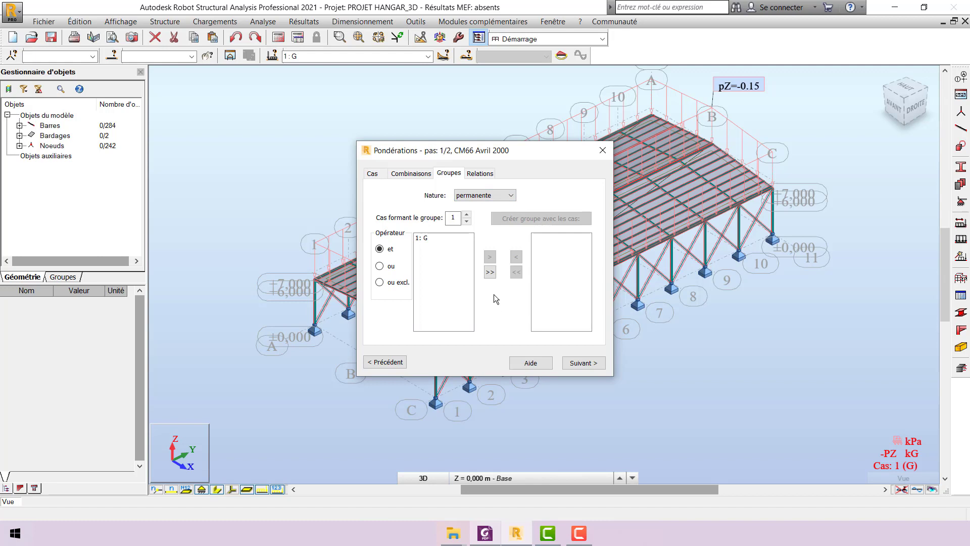
pyautogui.click(490, 273)
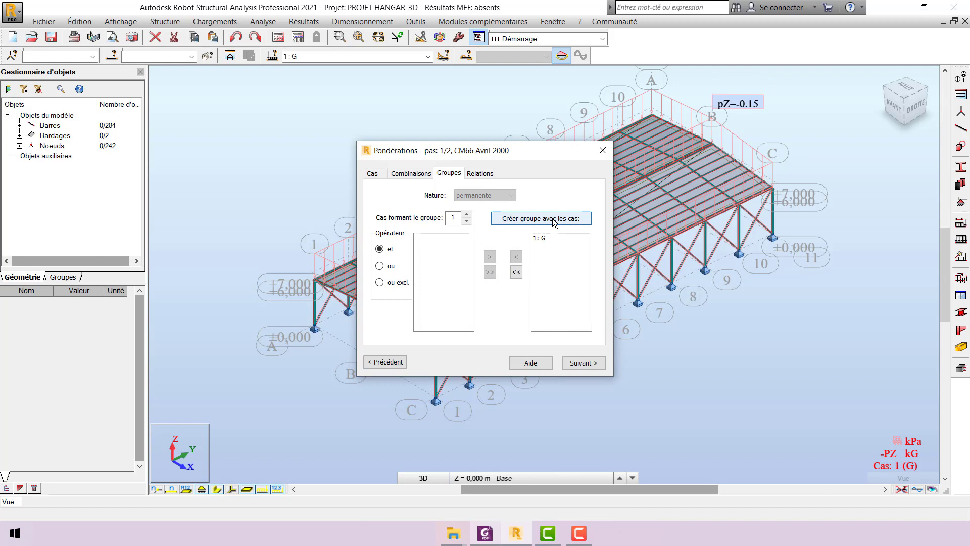
pyautogui.click(553, 218)
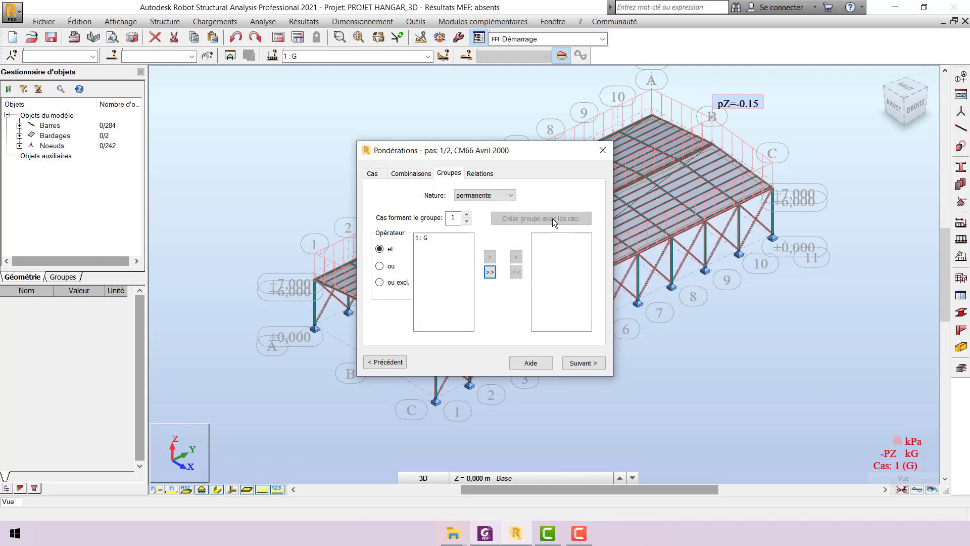
# - Create a live load (d'exploitation) group from case 2: Q with the "ou" operator
pyautogui.click(494, 197)
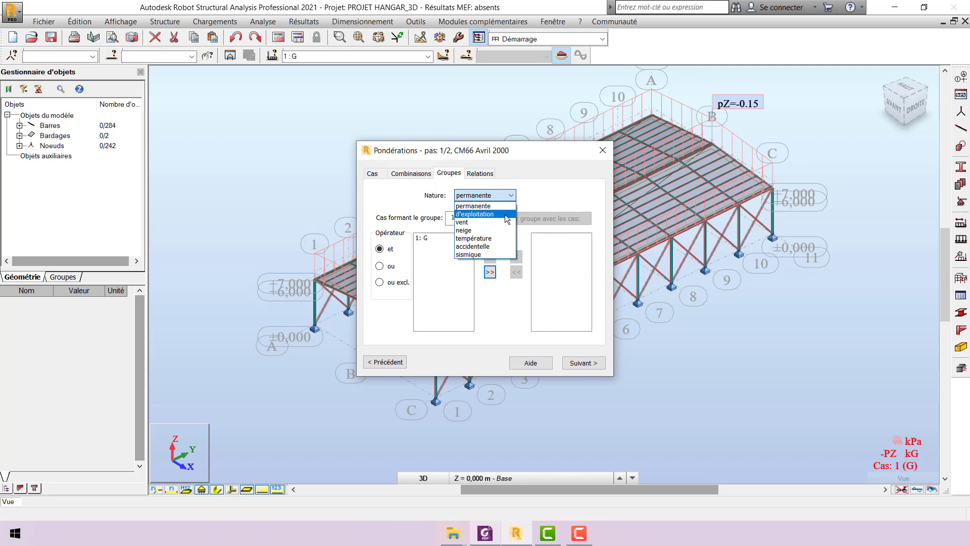
pyautogui.click(506, 215)
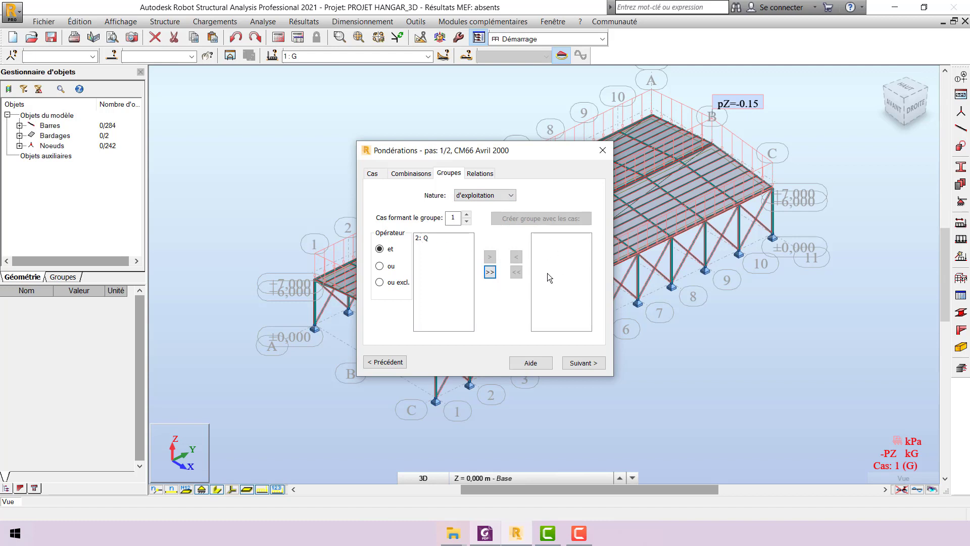
pyautogui.click(489, 272)
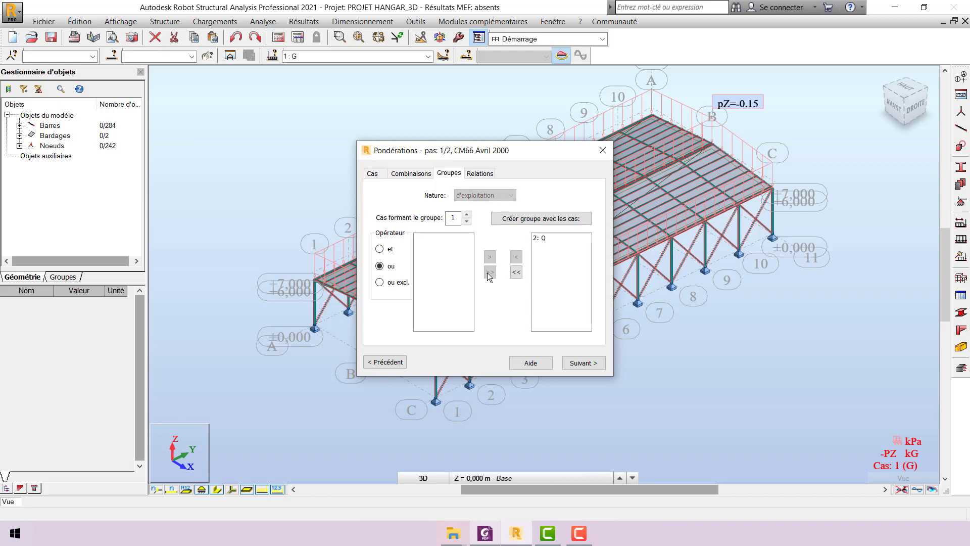
pyautogui.click(583, 217)
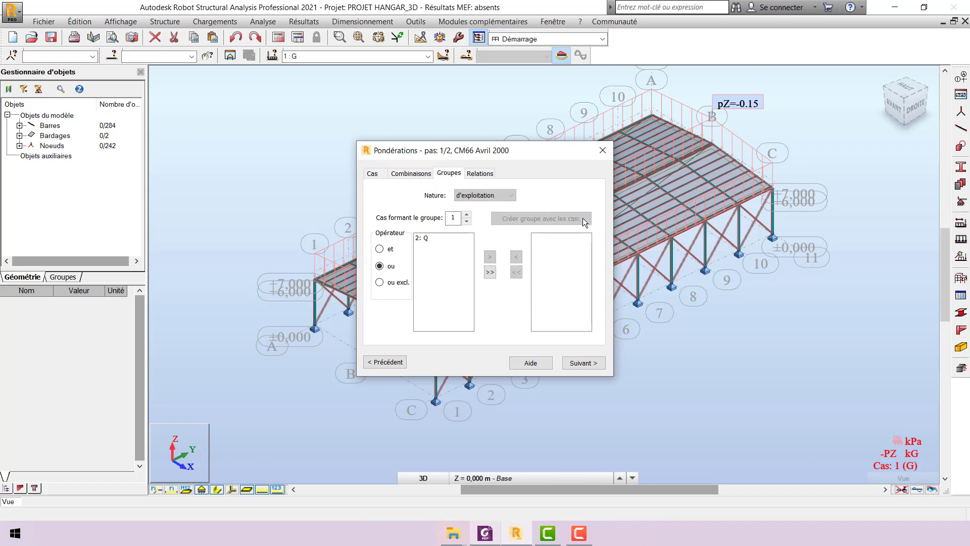
# - Create a wind (vent) load group from cases 3 to 10 with the "ou excl." operator
pyautogui.click(498, 196)
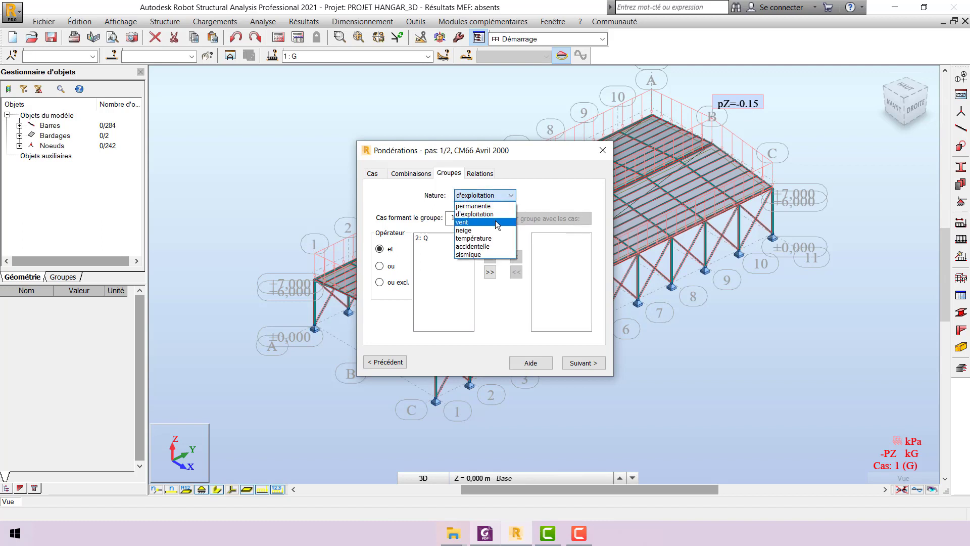
pyautogui.click(496, 221)
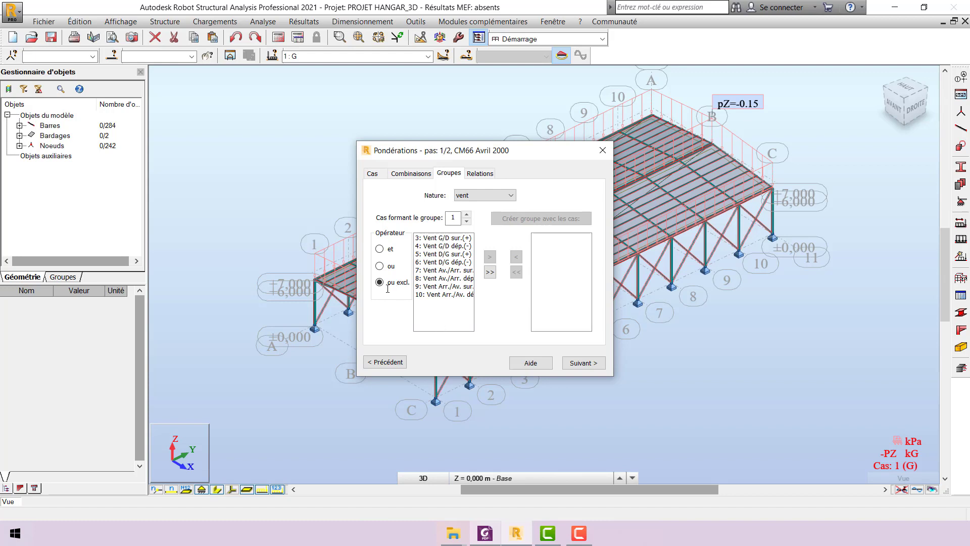
pyautogui.click(490, 273)
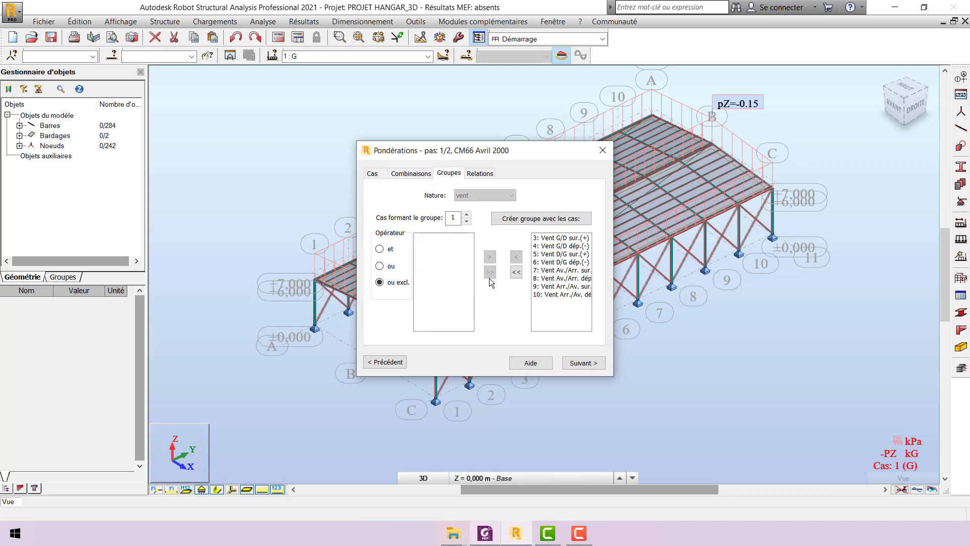
pyautogui.click(584, 221)
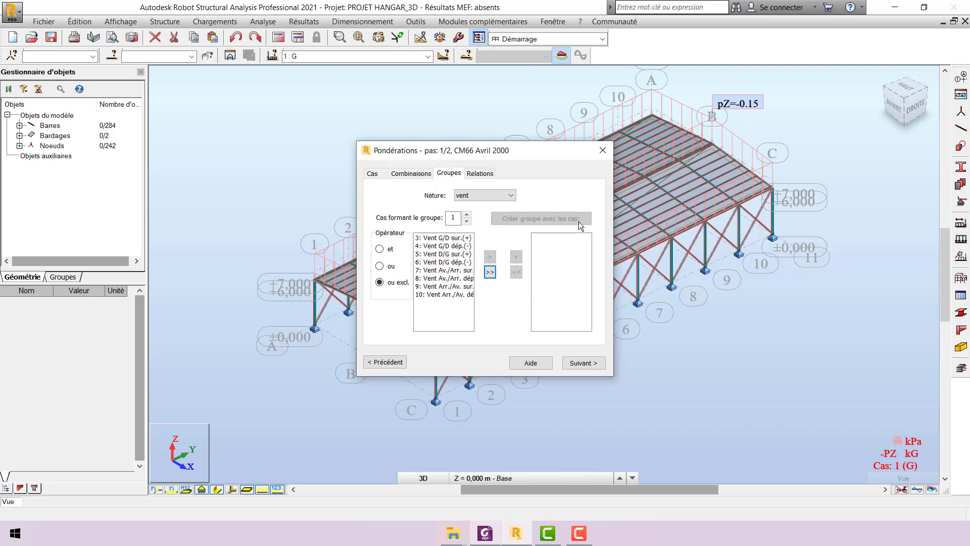
# - Check the relations defined for the permanente, d'exploitation and vent load natures
pyautogui.click(480, 173)
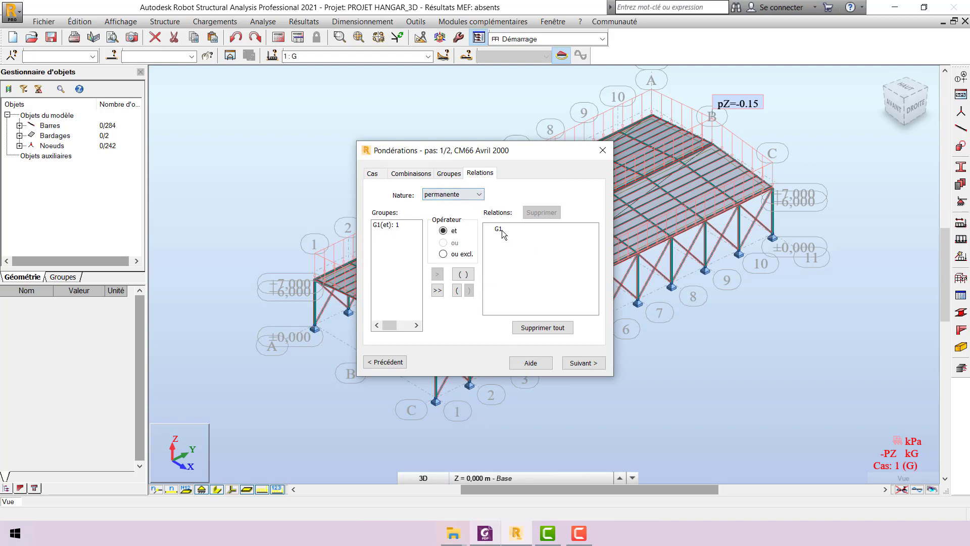
pyautogui.click(470, 194)
pyautogui.click(460, 213)
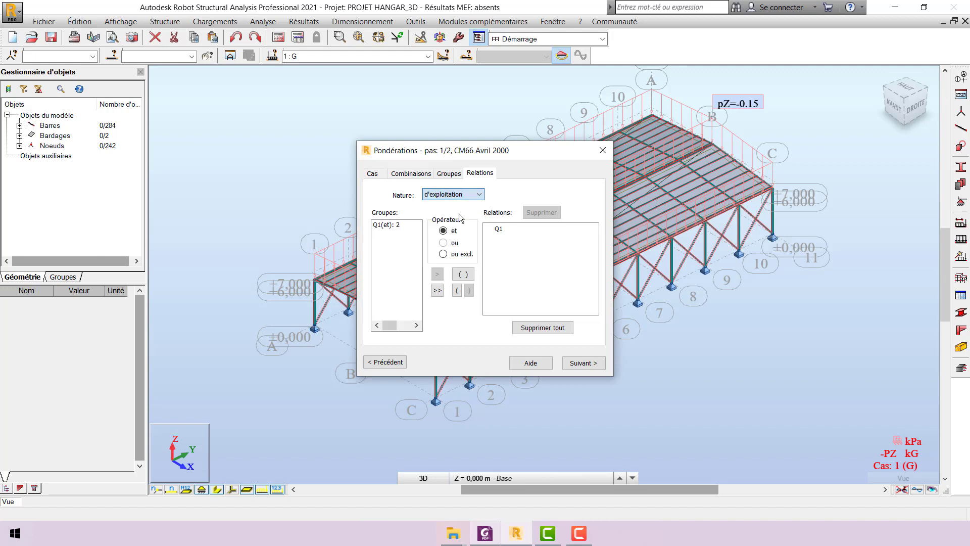
pyautogui.click(465, 196)
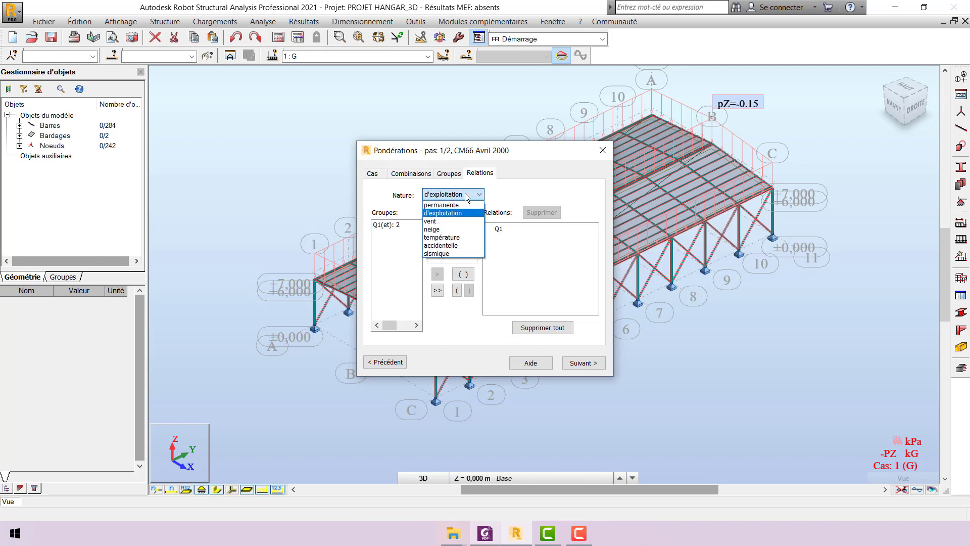
pyautogui.click(457, 223)
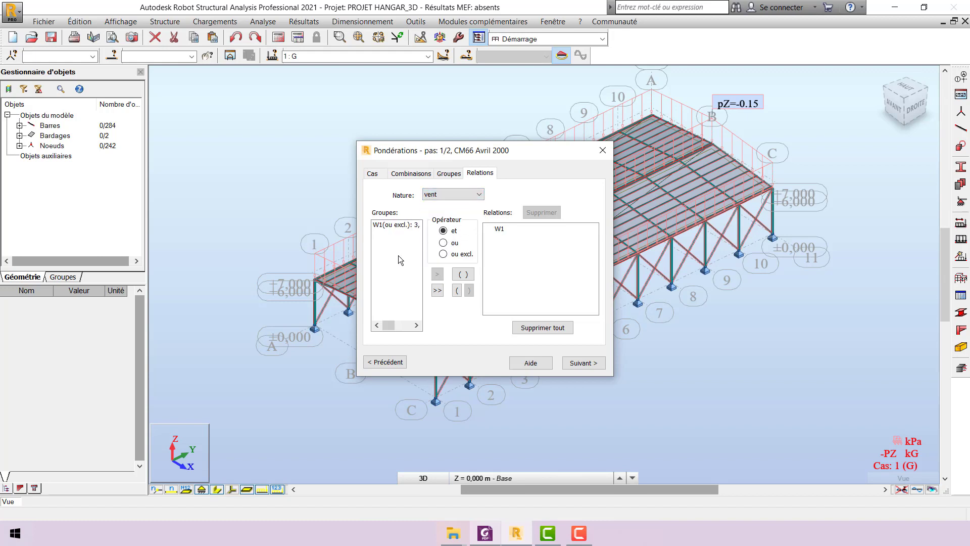
# - Examine the full list of load cases contained in the wind group in the relations settings
pyautogui.click(416, 325)
pyautogui.click(416, 325)
pyautogui.click(416, 325)
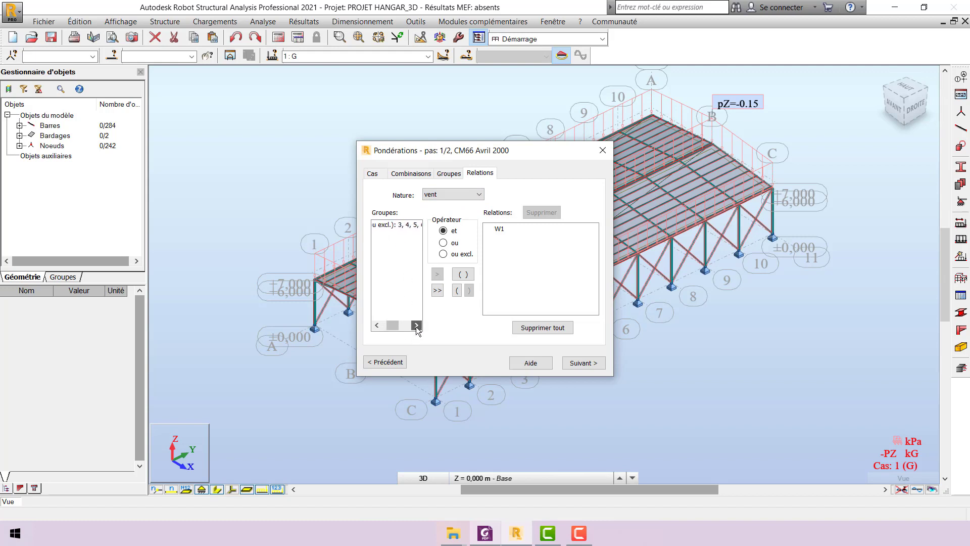
pyautogui.click(417, 325)
pyautogui.click(416, 325)
pyautogui.click(417, 325)
pyautogui.click(416, 325)
pyautogui.click(417, 325)
pyautogui.click(417, 326)
pyautogui.moveTo(403, 327); pyautogui.dragTo(388, 326)
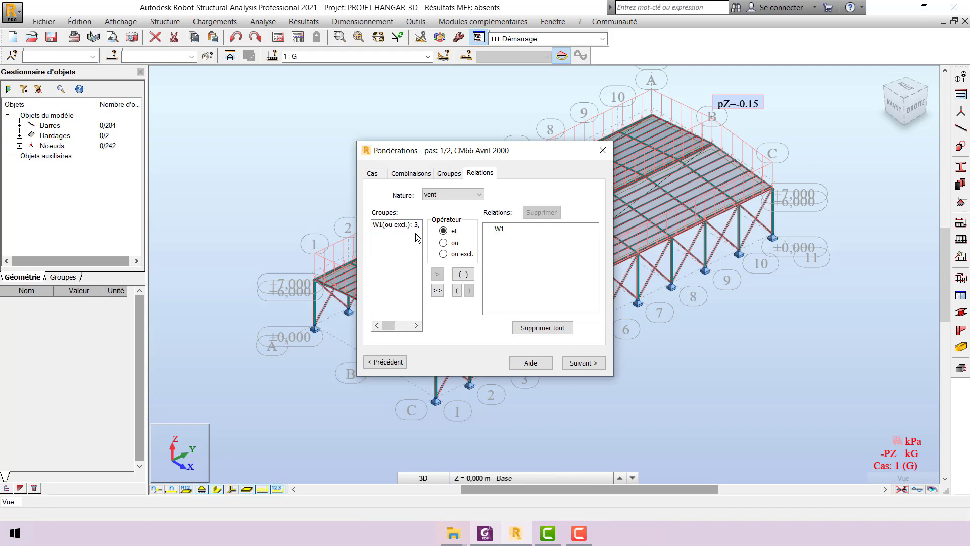
pyautogui.click(417, 325)
pyautogui.click(417, 325)
pyautogui.moveTo(401, 326); pyautogui.dragTo(390, 326)
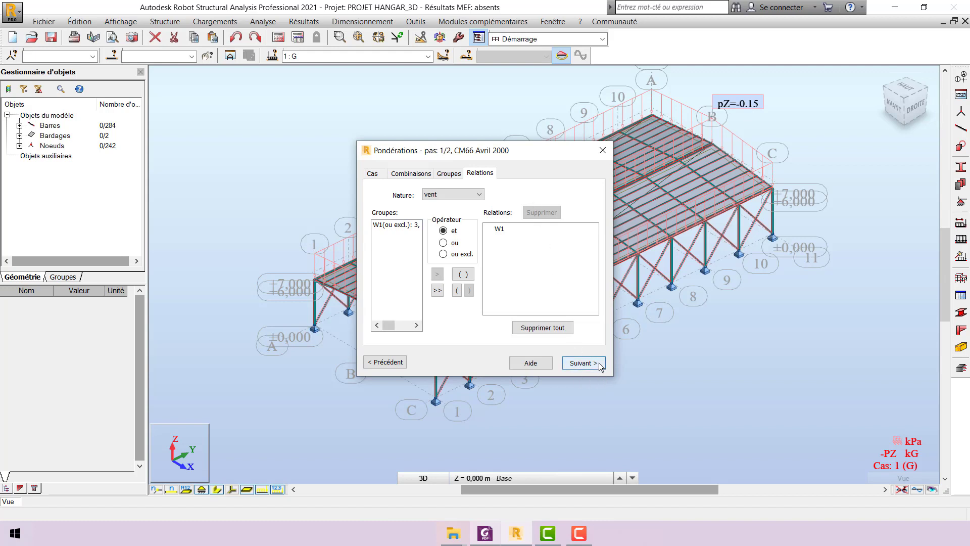
# - Proceed to the list of proposed CM66 combinations, review it, select all of them and generate them
pyautogui.click(584, 363)
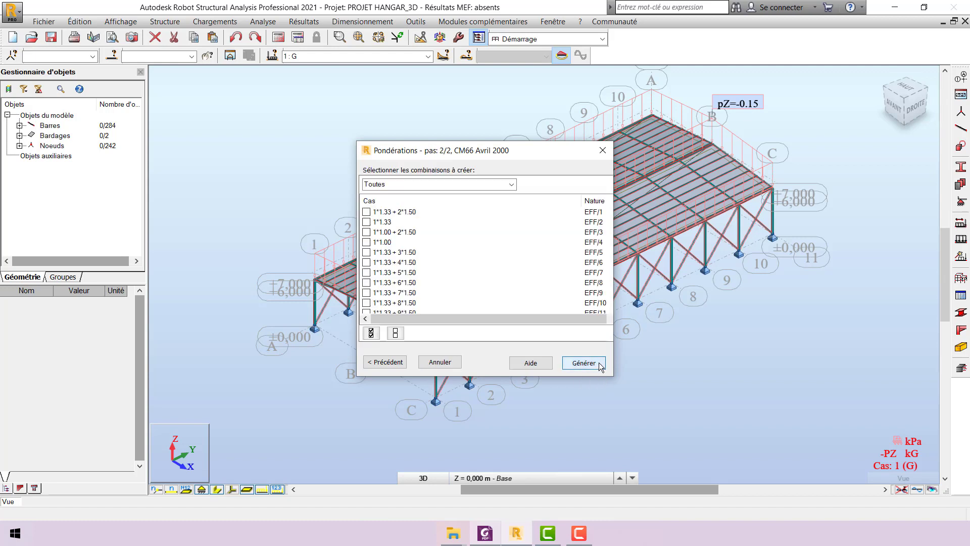
pyautogui.scroll(-1, 429, 279)
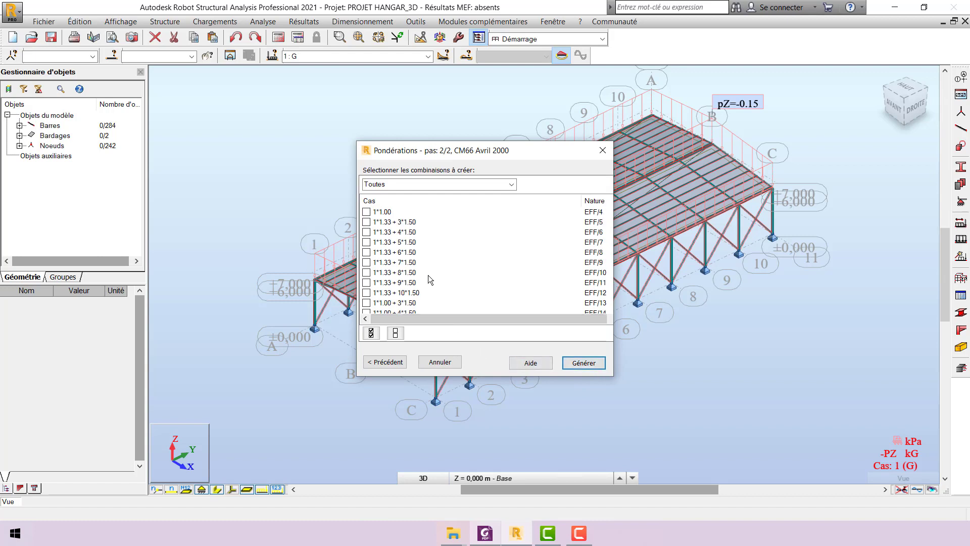
pyautogui.scroll(-6, 430, 256)
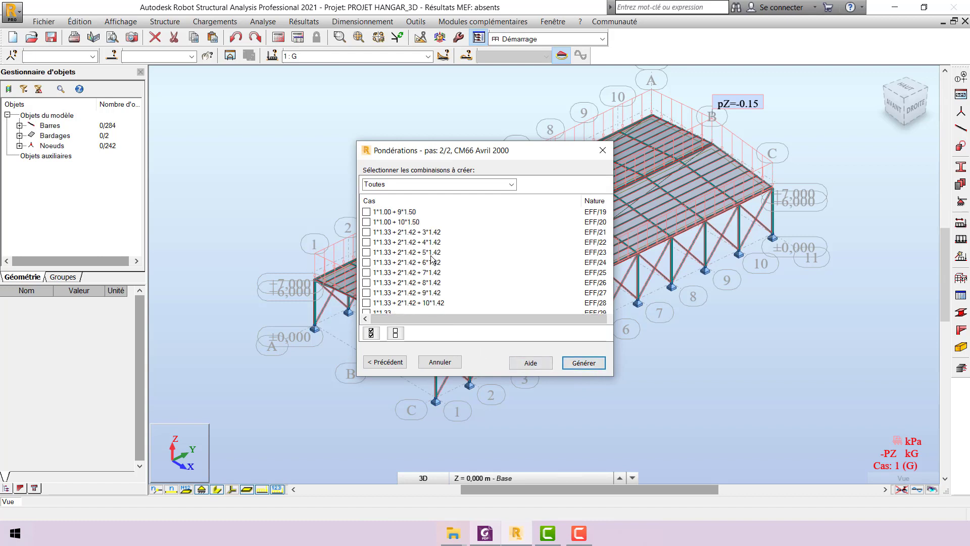
pyautogui.scroll(1, 468, 254)
pyautogui.scroll(-4, 425, 278)
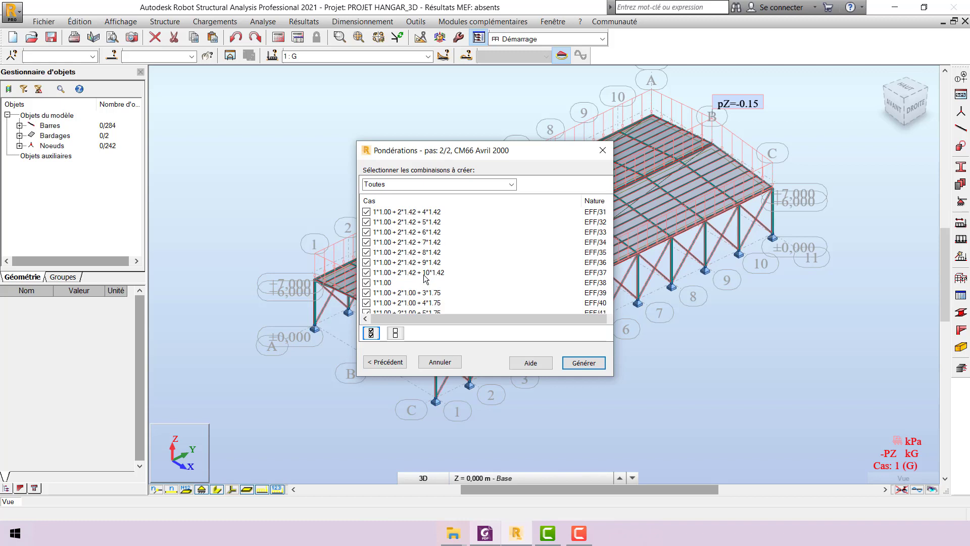
pyautogui.scroll(-8, 425, 278)
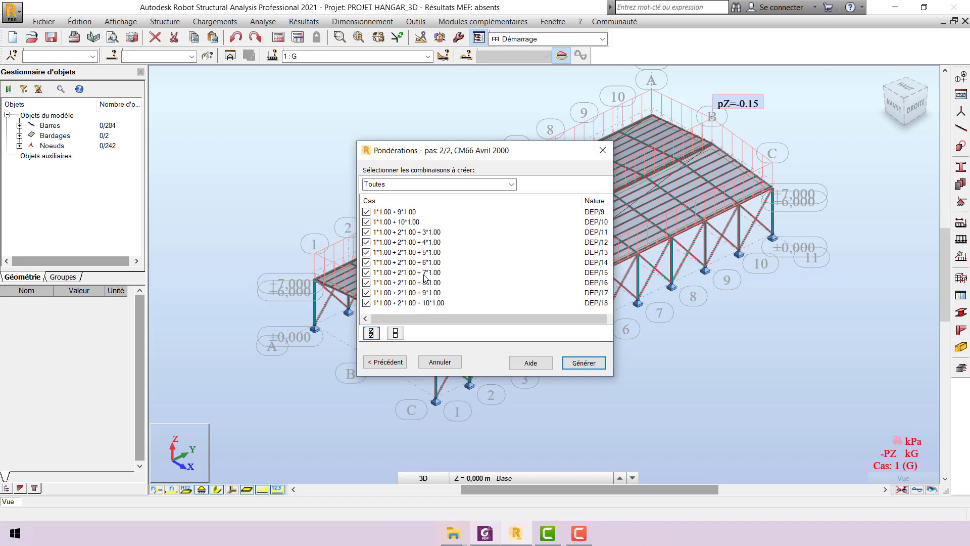
pyautogui.scroll(-5, 425, 277)
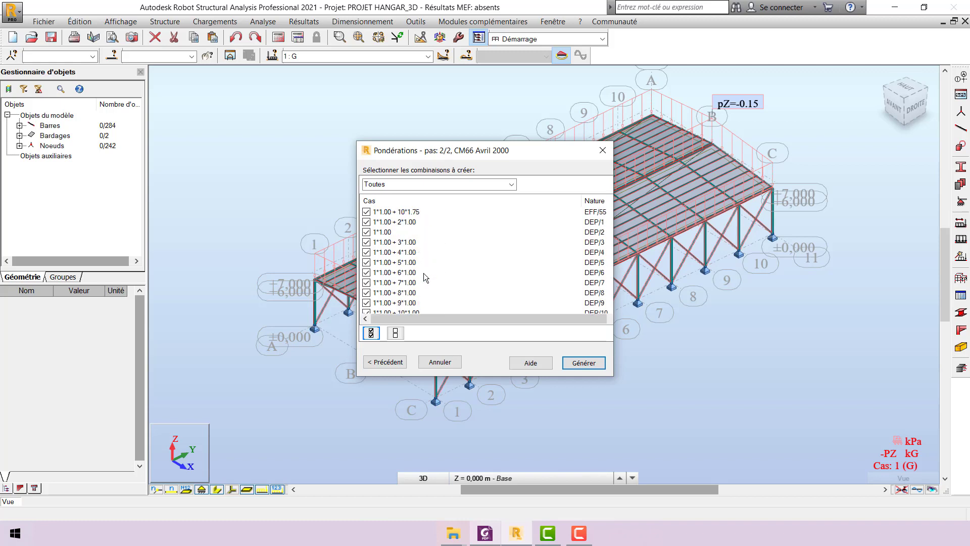
pyautogui.click(402, 335)
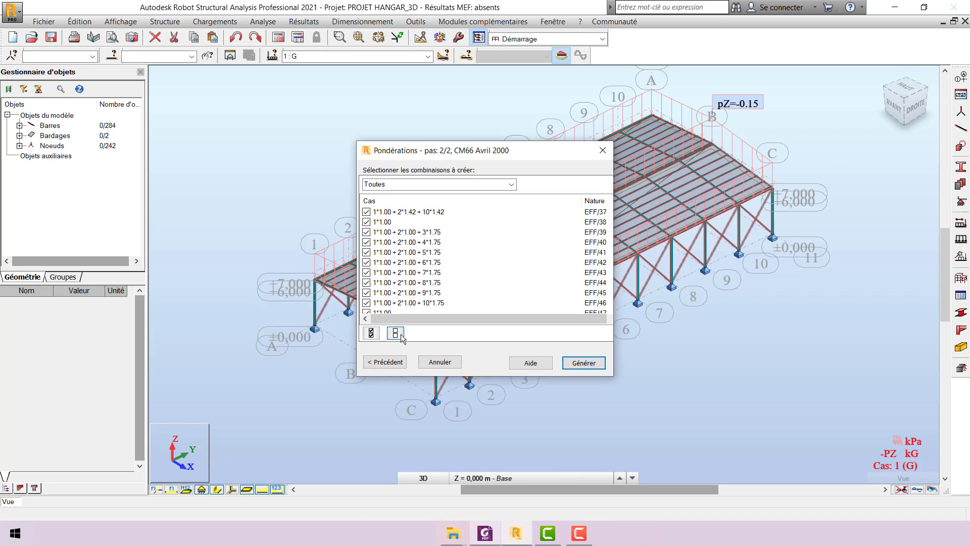
pyautogui.click(371, 334)
pyautogui.click(584, 363)
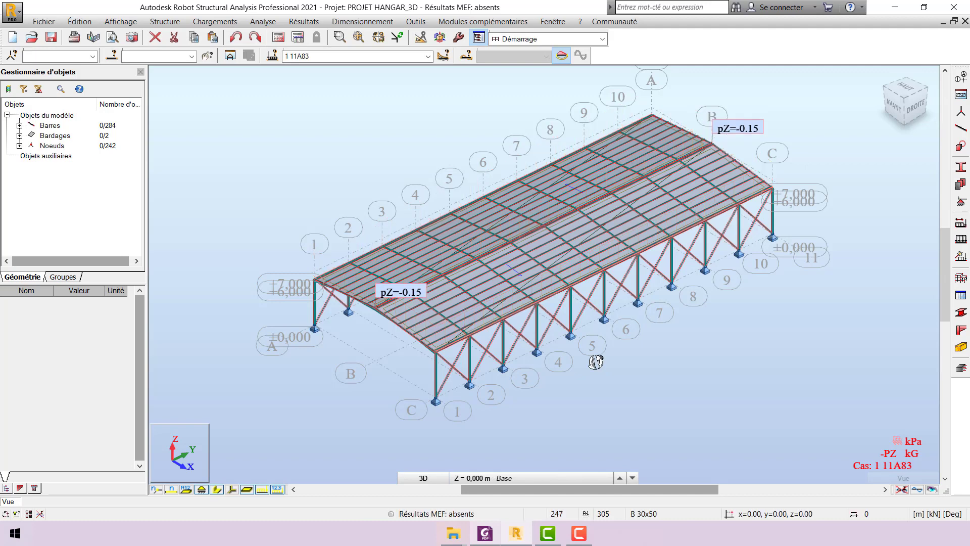
# - Look through the generated EFF and DEP combinations in the load case list, leaving the case selection as it is
pyautogui.click(428, 56)
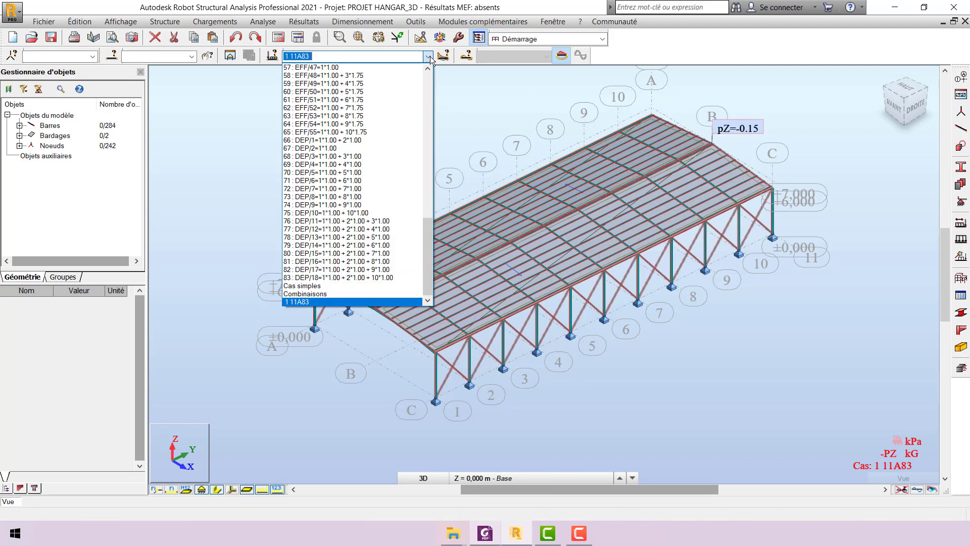
pyautogui.moveTo(428, 236); pyautogui.dragTo(477, 91)
pyautogui.click(478, 89)
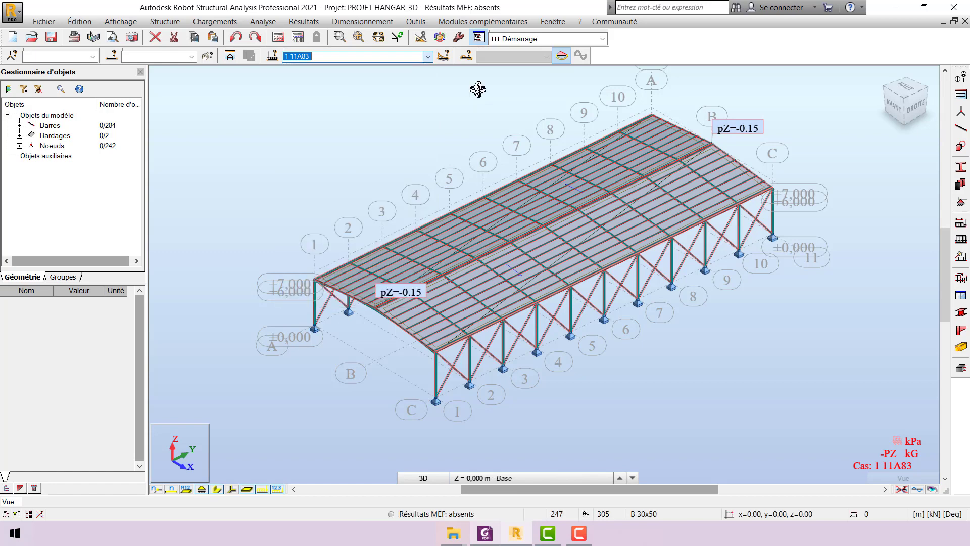
# - Open the combinations table, widen the Nom column to show the full names, and review all the combination definitions
pyautogui.click(212, 22)
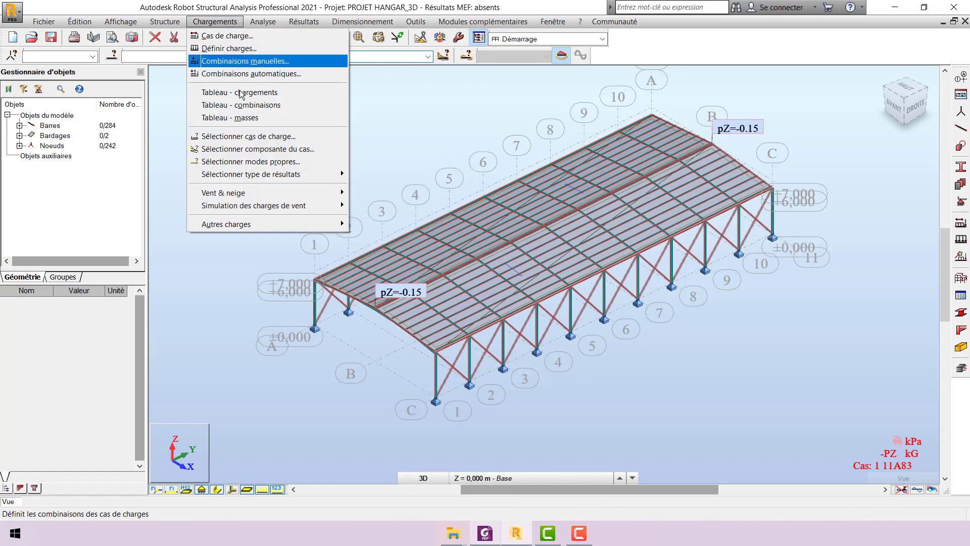
pyautogui.click(310, 104)
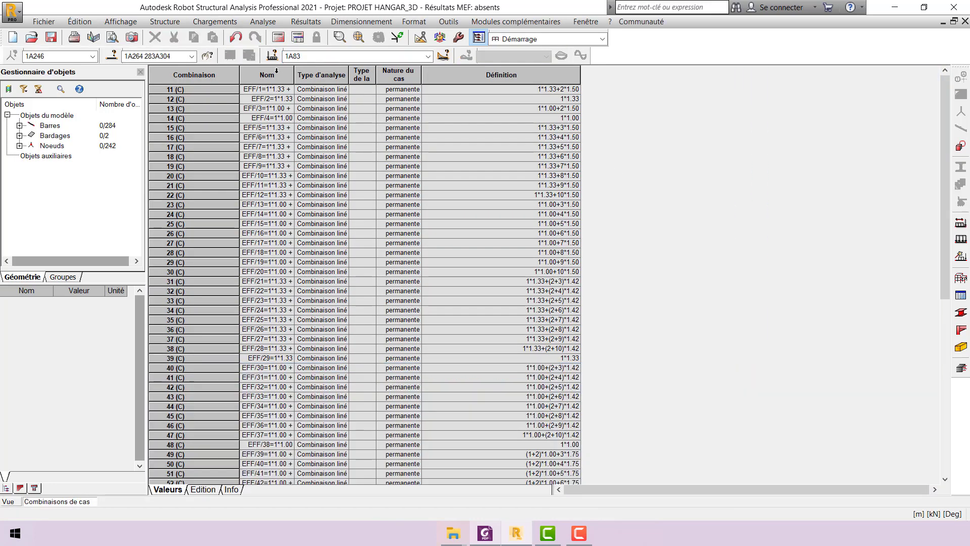
pyautogui.moveTo(293, 75); pyautogui.dragTo(368, 75)
pyautogui.scroll(-10, 341, 189)
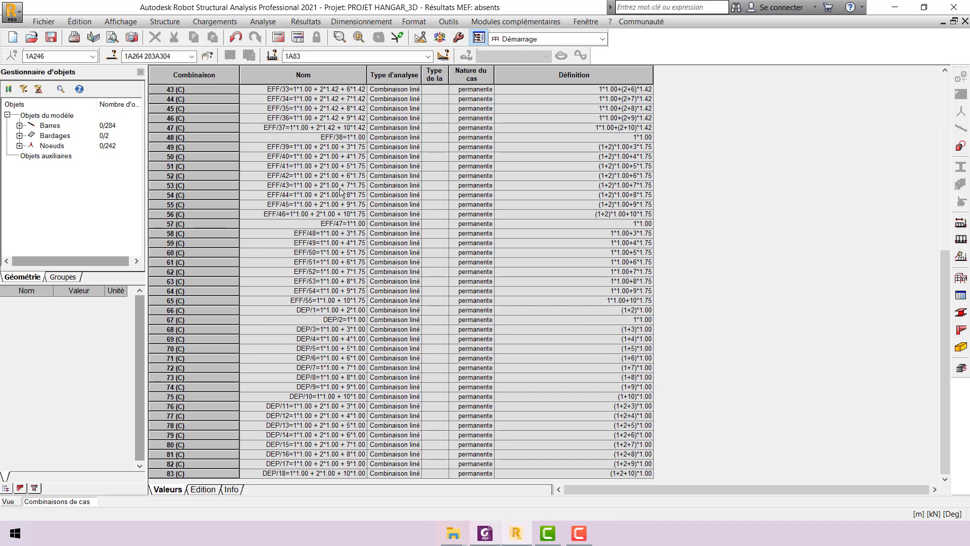
pyautogui.scroll(10, 341, 191)
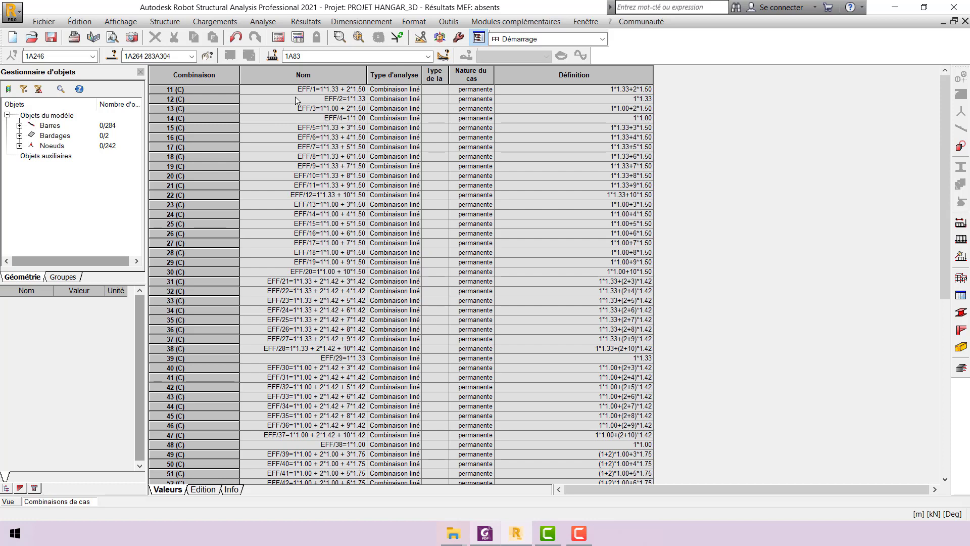
# - Open the loads table, review the self-weight and wind load entries, and return to the combinations table
pyautogui.click(222, 21)
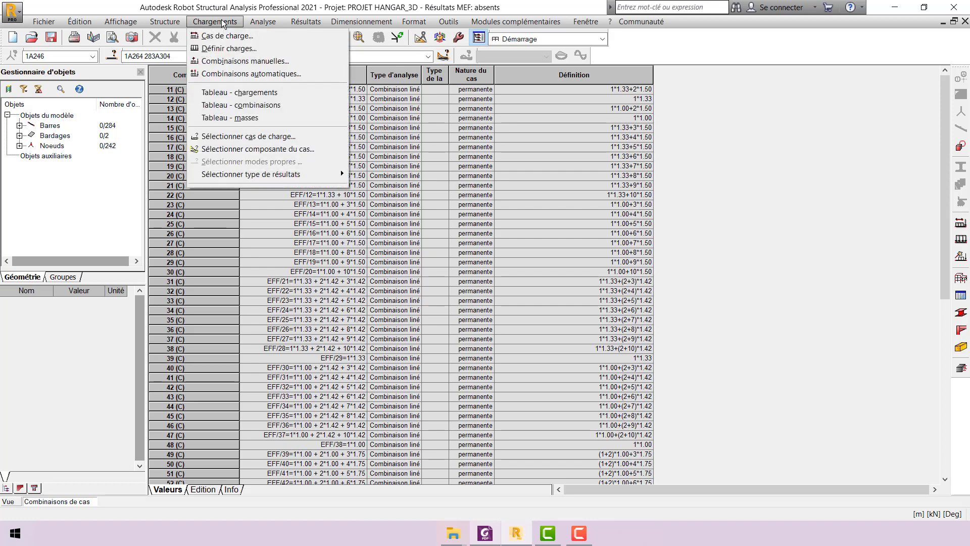
pyautogui.click(293, 93)
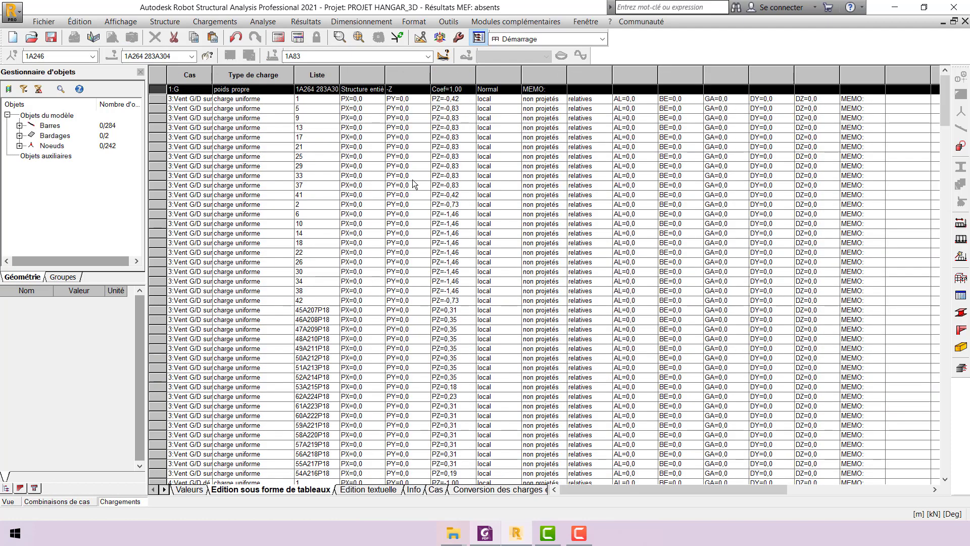
pyautogui.scroll(-14, 271, 170)
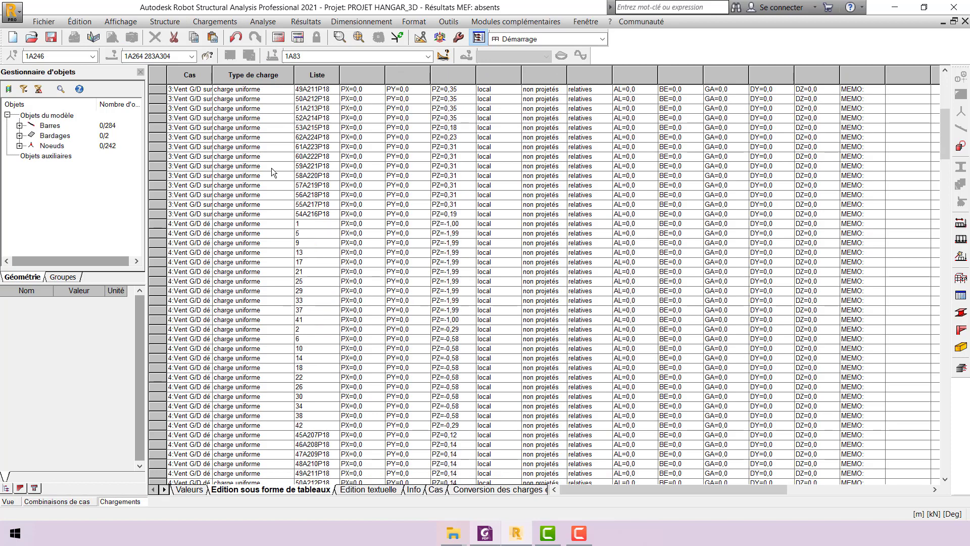
pyautogui.scroll(14, 271, 168)
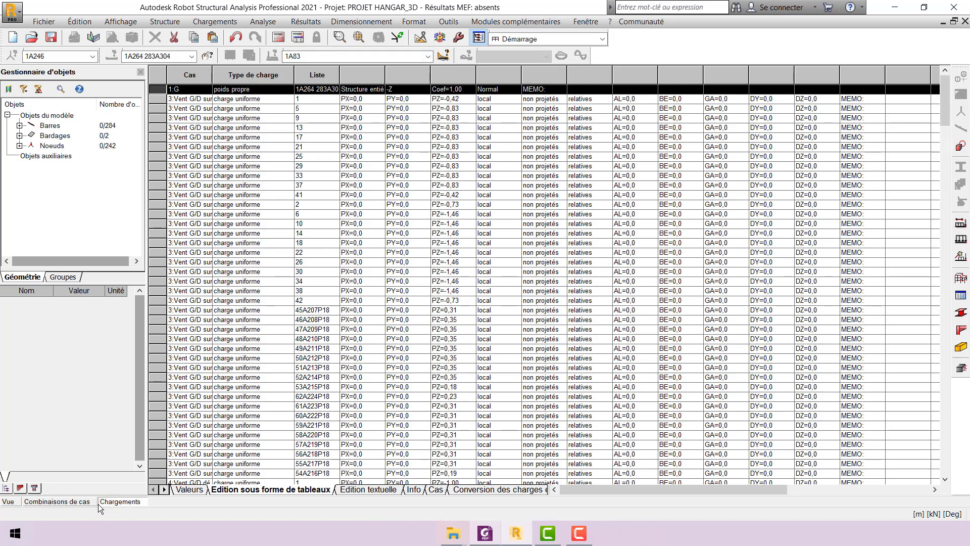
pyautogui.click(78, 503)
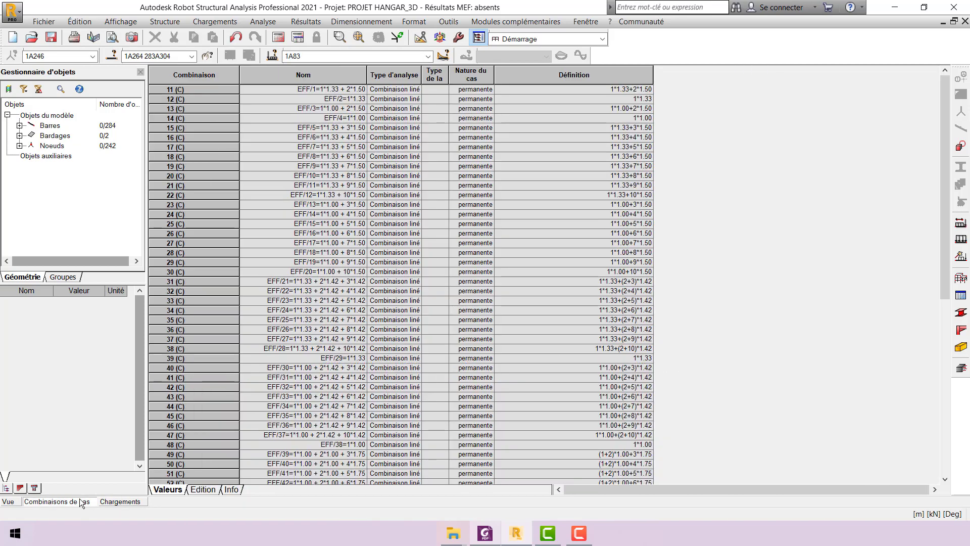